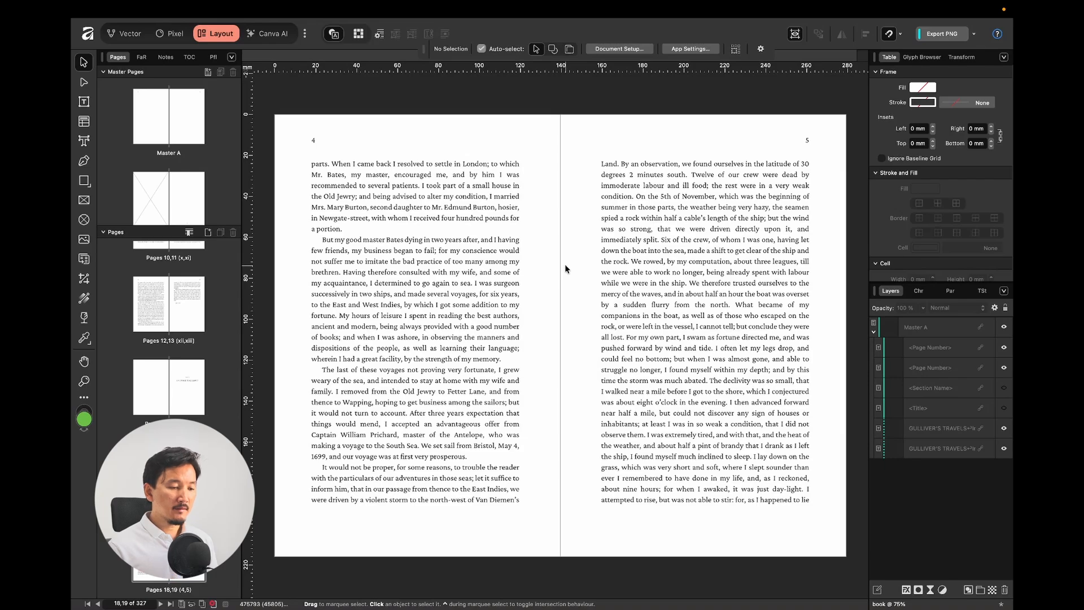
- Turn off preview mode so the baseline grid and text frames show on pages 4 and 5
scroll(565, 193, up, 3)
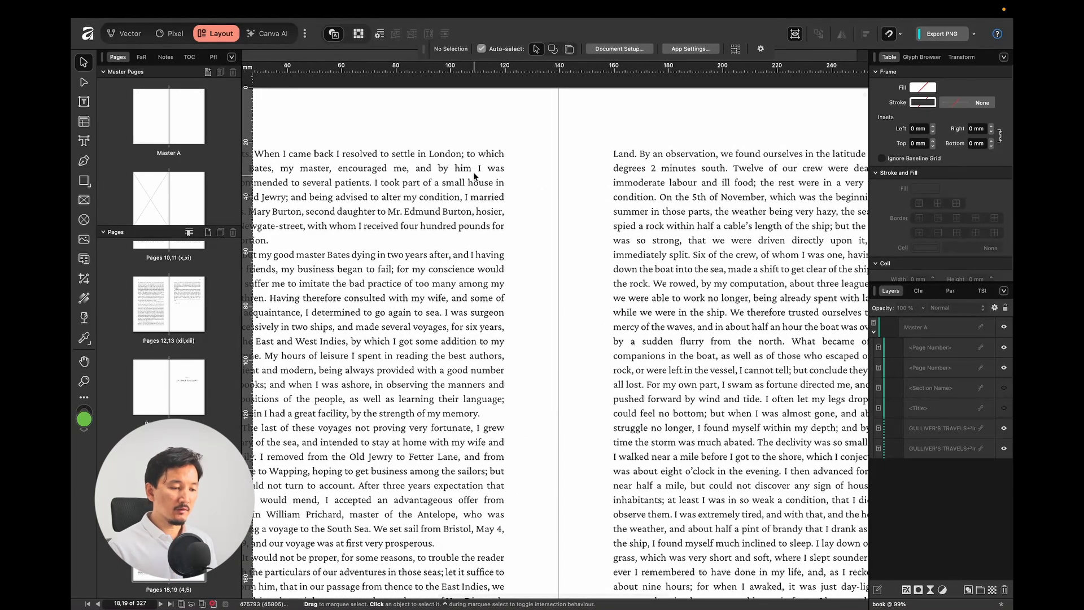
scroll(597, 174, up, 2)
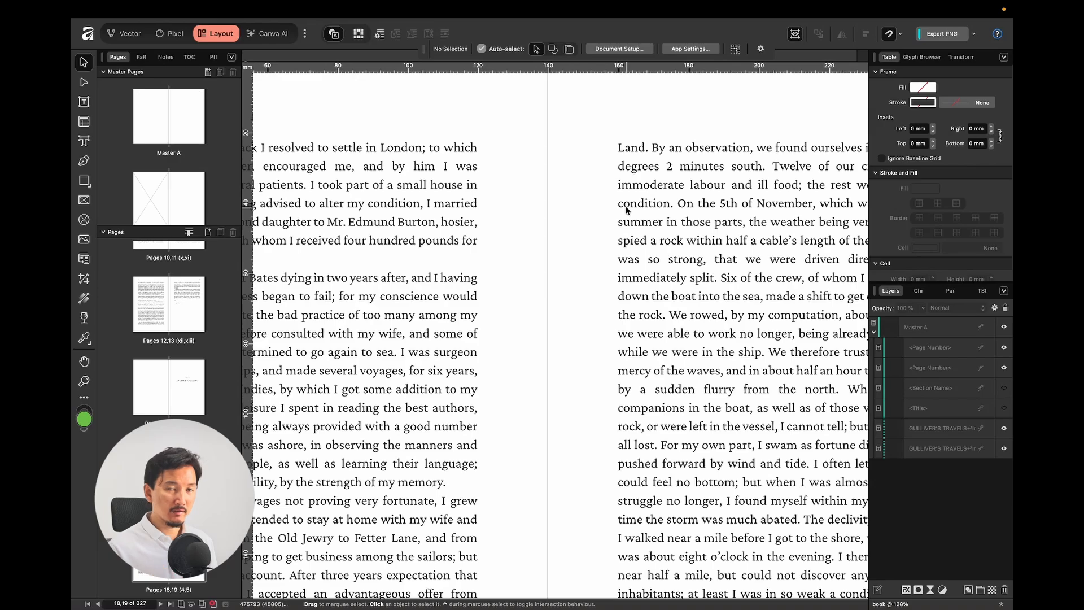
scroll(627, 210, down, 3)
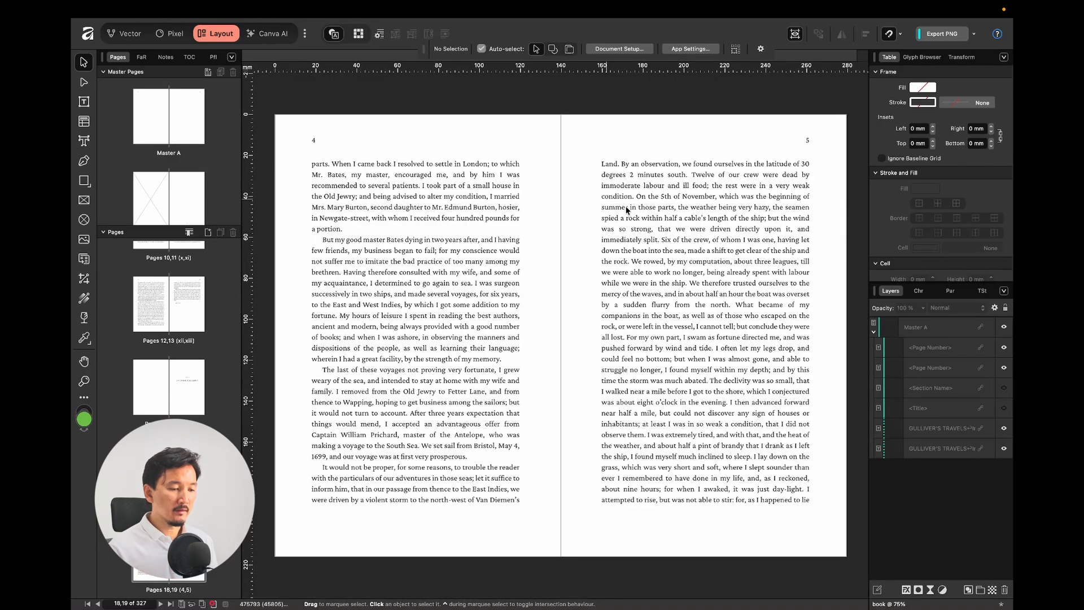
scroll(626, 210, up, 3)
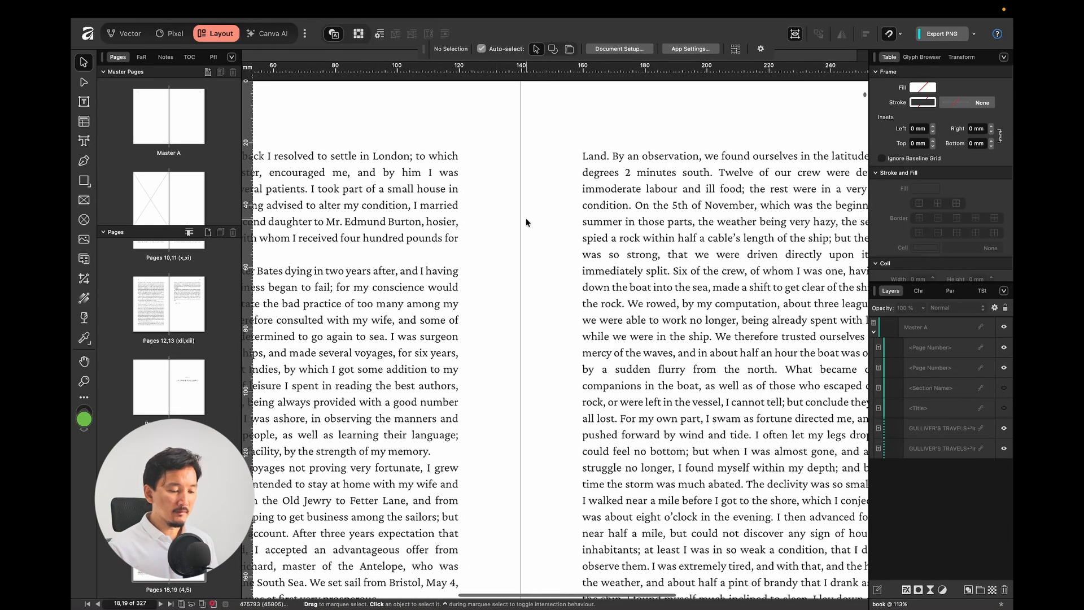
key(ctrl+w)
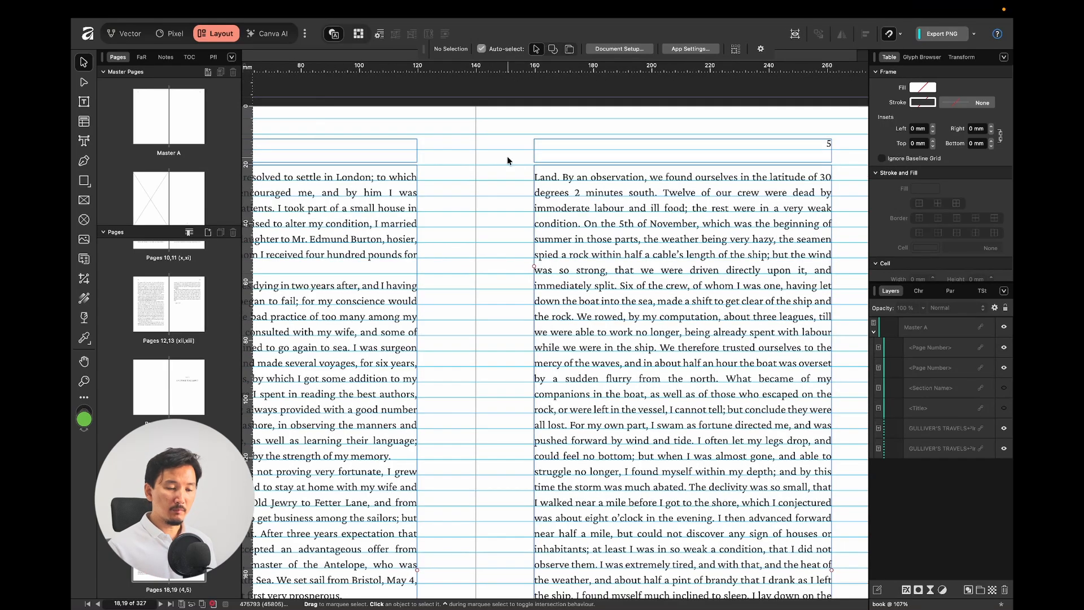
scroll(558, 226, up, 2)
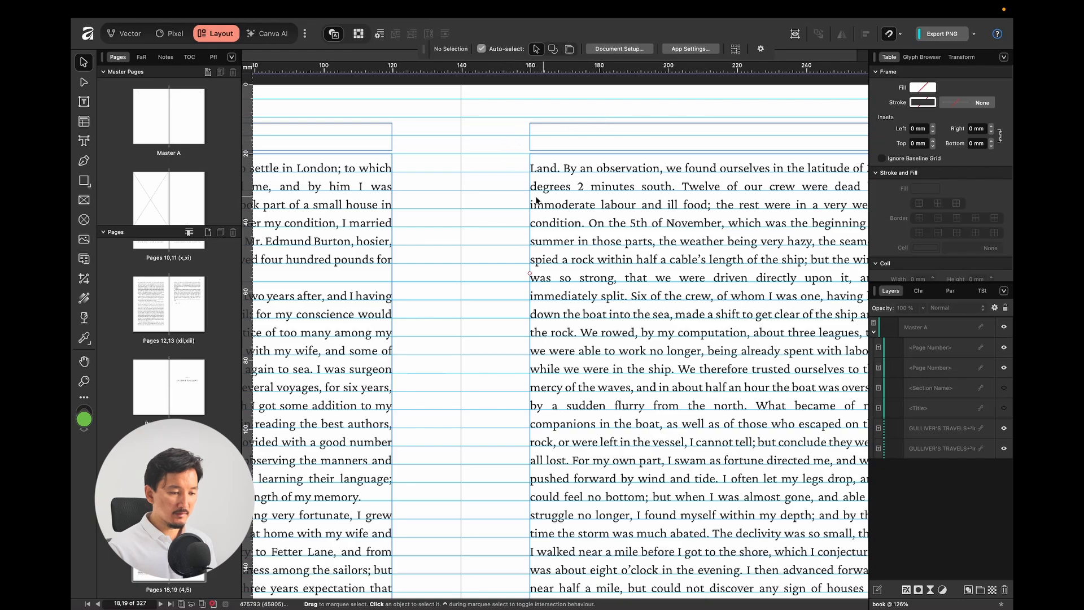
- Review the document's baseline grid settings, switching Use Baseline Grid off and on, and close them
mouse_move(352, 6)
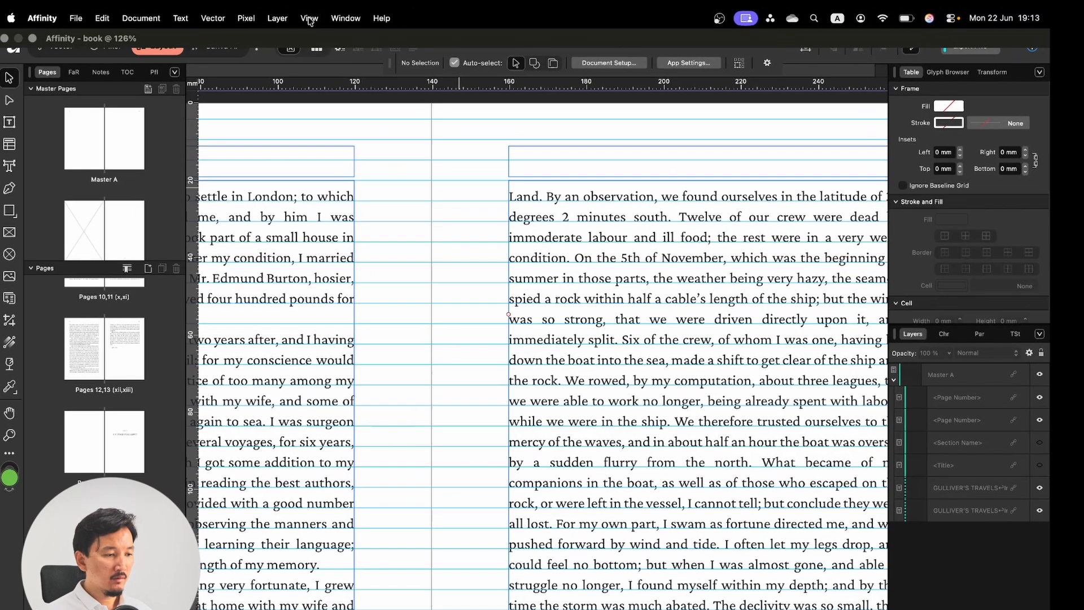
click(352, 9)
click(209, 287)
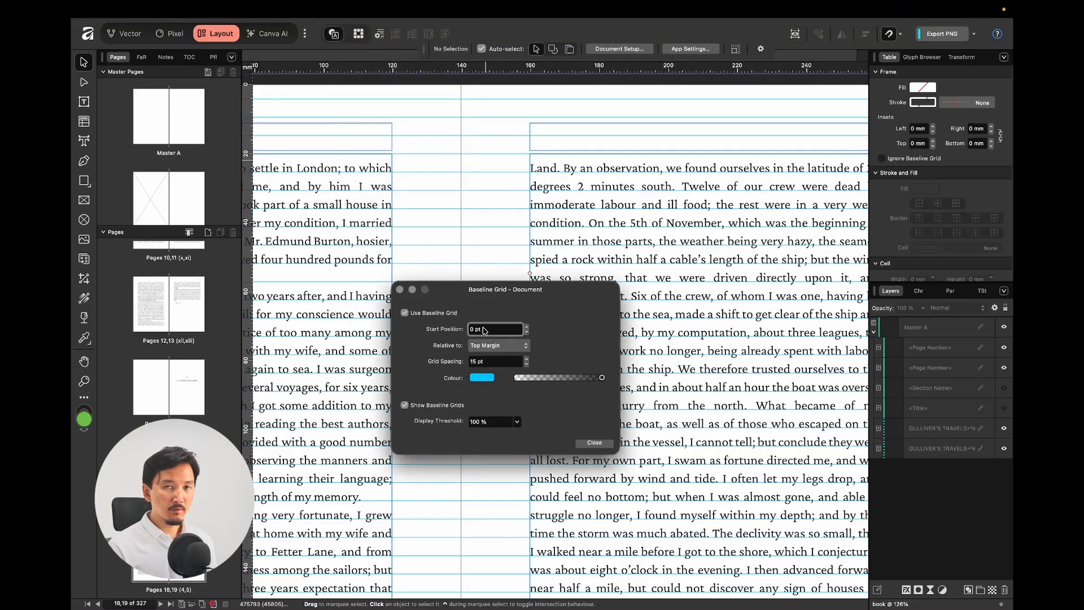
click(442, 315)
click(442, 315)
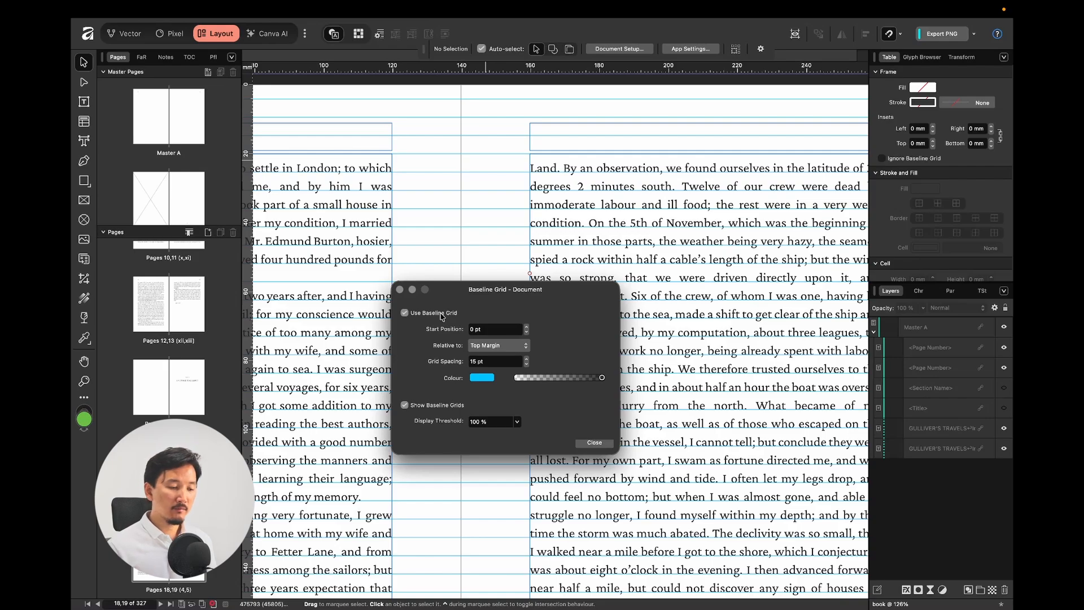
click(443, 317)
click(442, 316)
key(Tab)
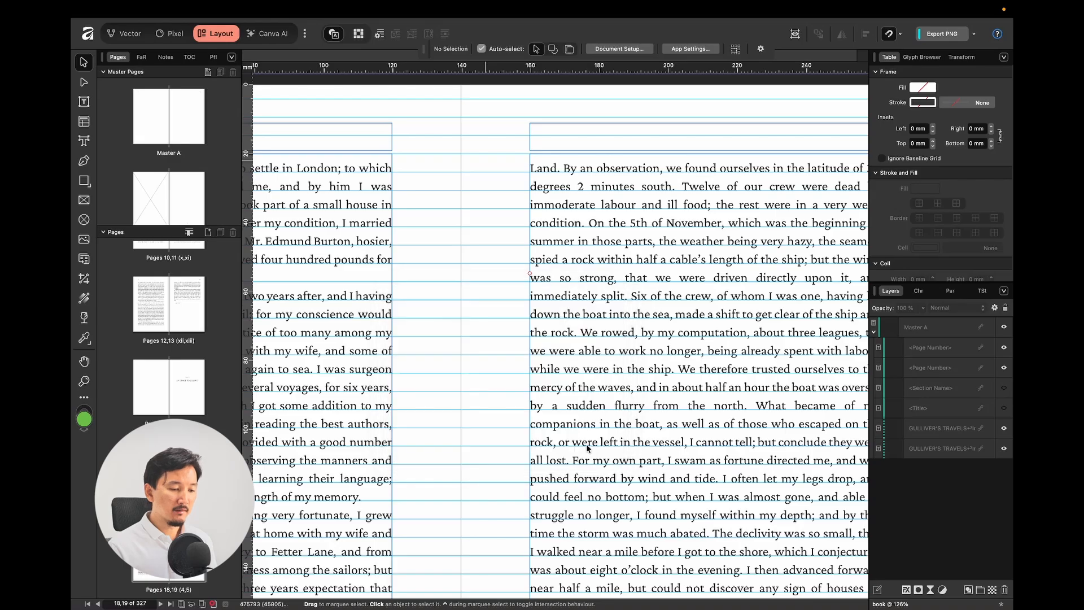
click(590, 443)
- Select a passage of body text on page 5 and check its character and paragraph settings
click(652, 384)
scroll(672, 293, right, 5)
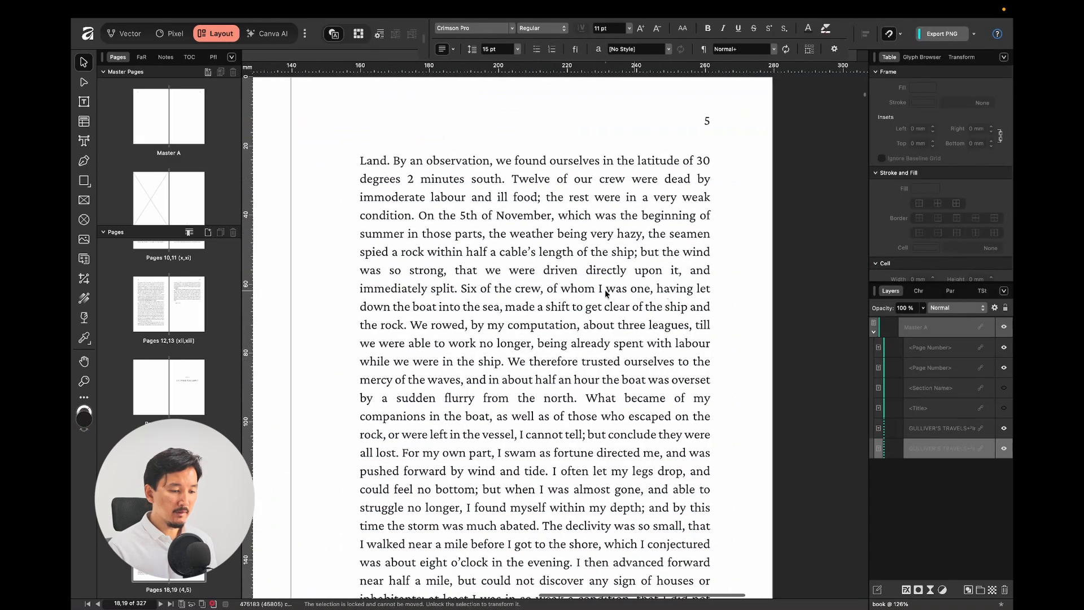
double_click(539, 288)
drag(457, 233, 633, 489)
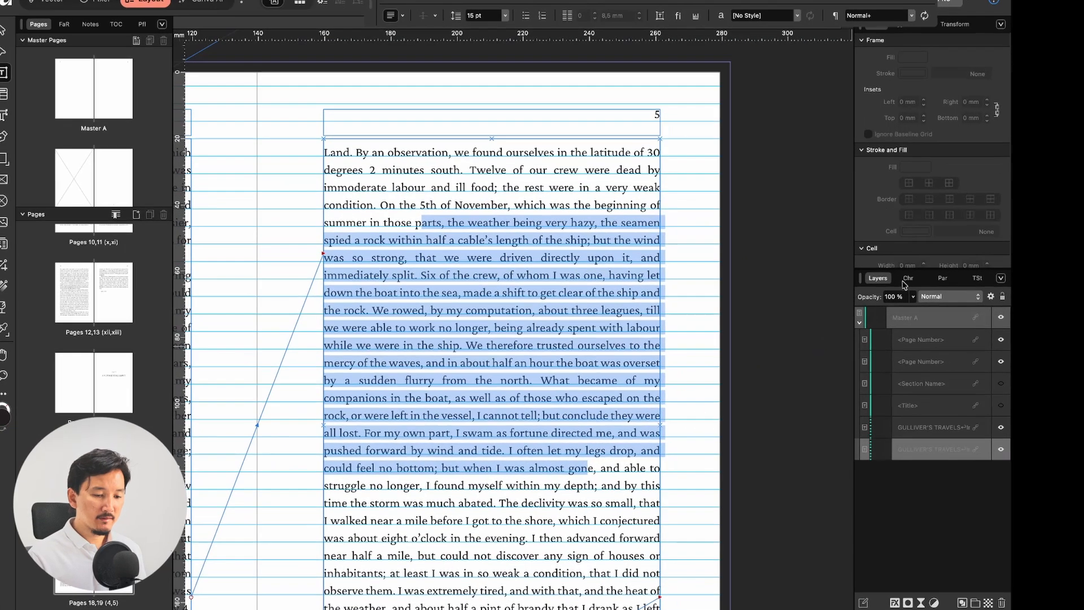
click(919, 291)
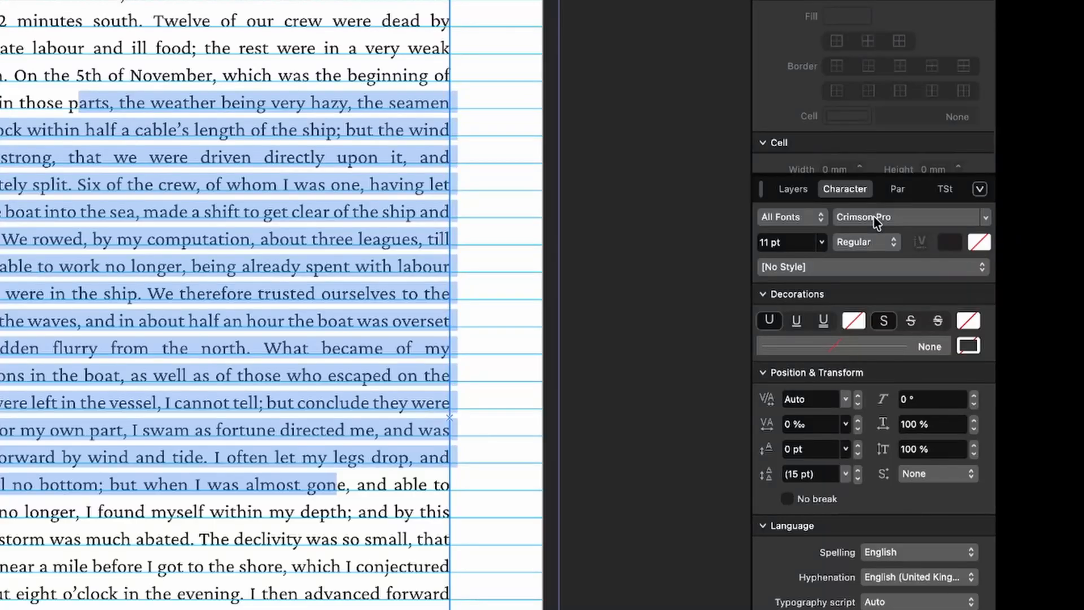
click(899, 190)
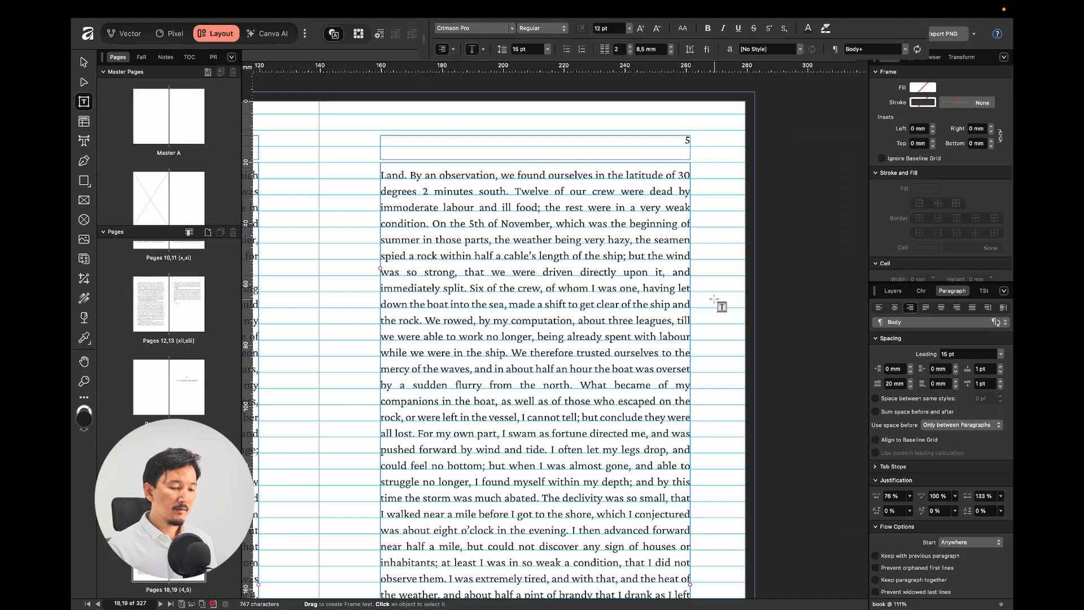
scroll(672, 240, up, 4)
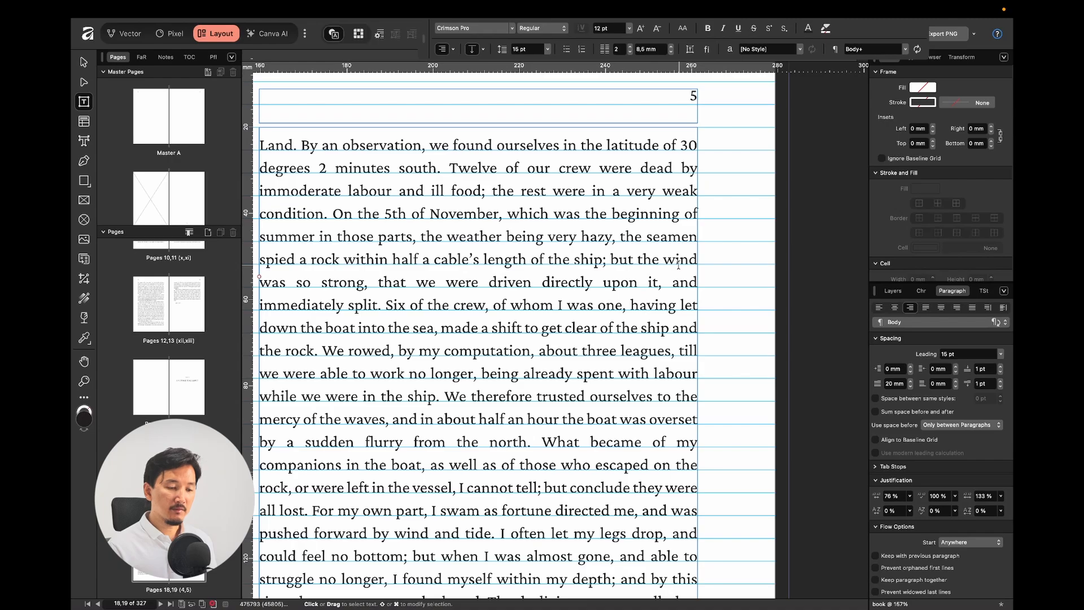
key(Escape)
- Reopen the document's baseline grid settings and set the grid spacing to 14 pt
click(353, 9)
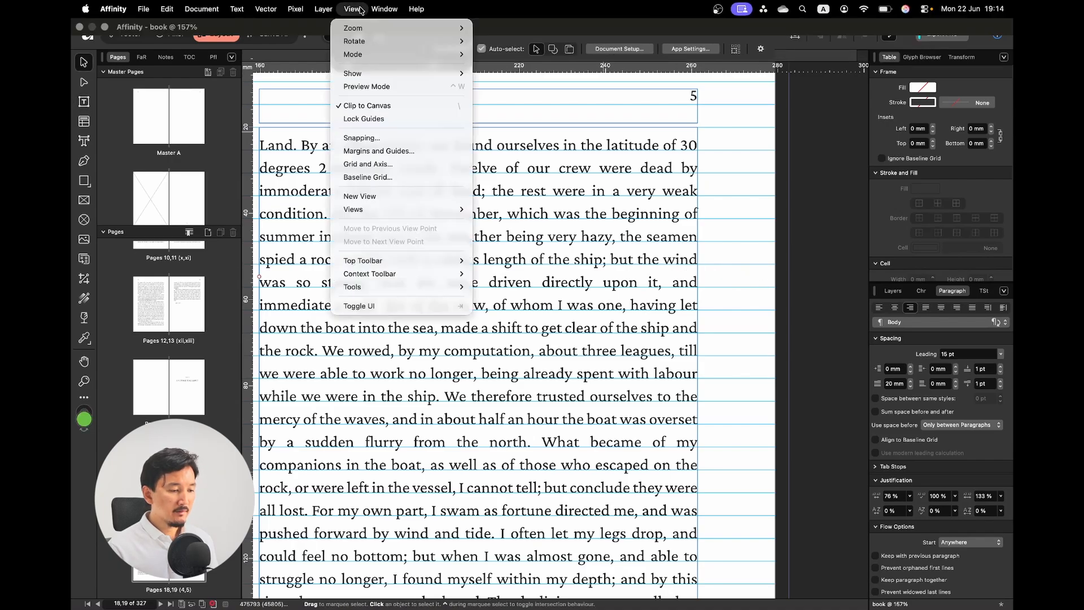
click(381, 174)
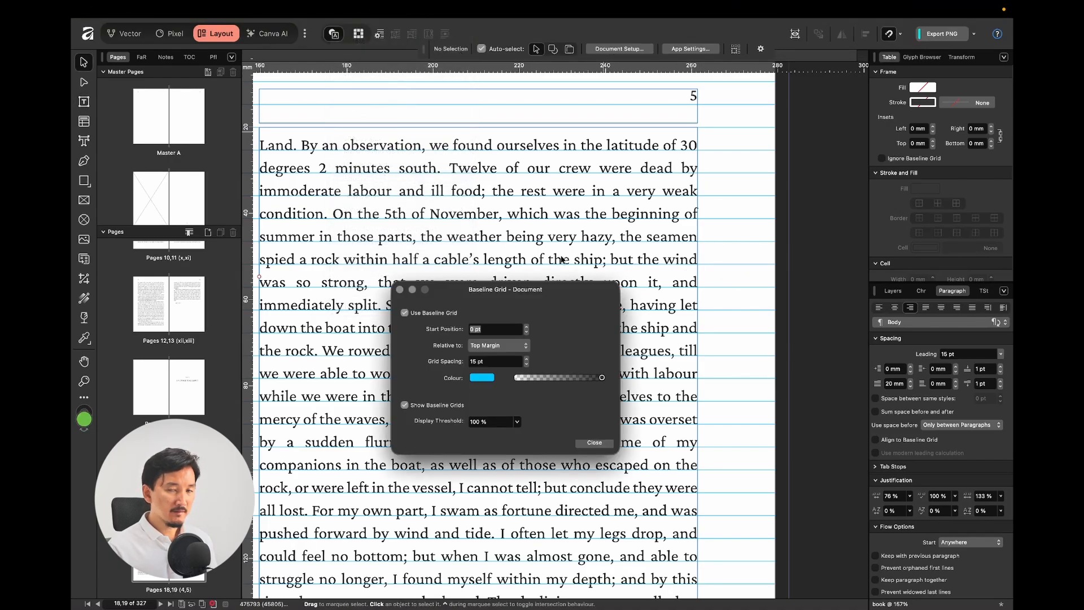
drag(592, 296, 549, 338)
click(457, 403)
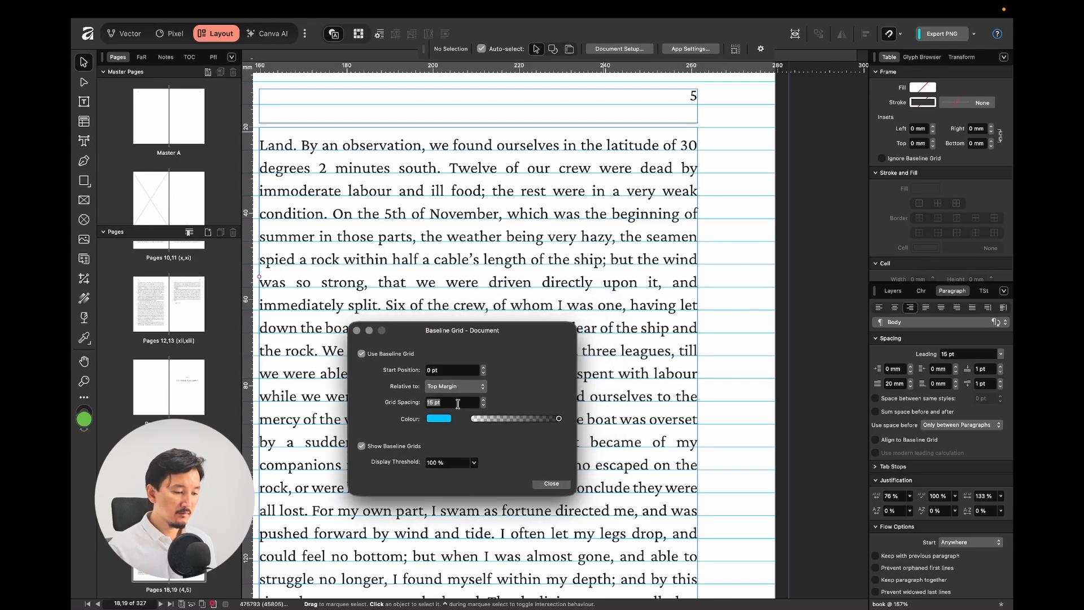
key(Down)
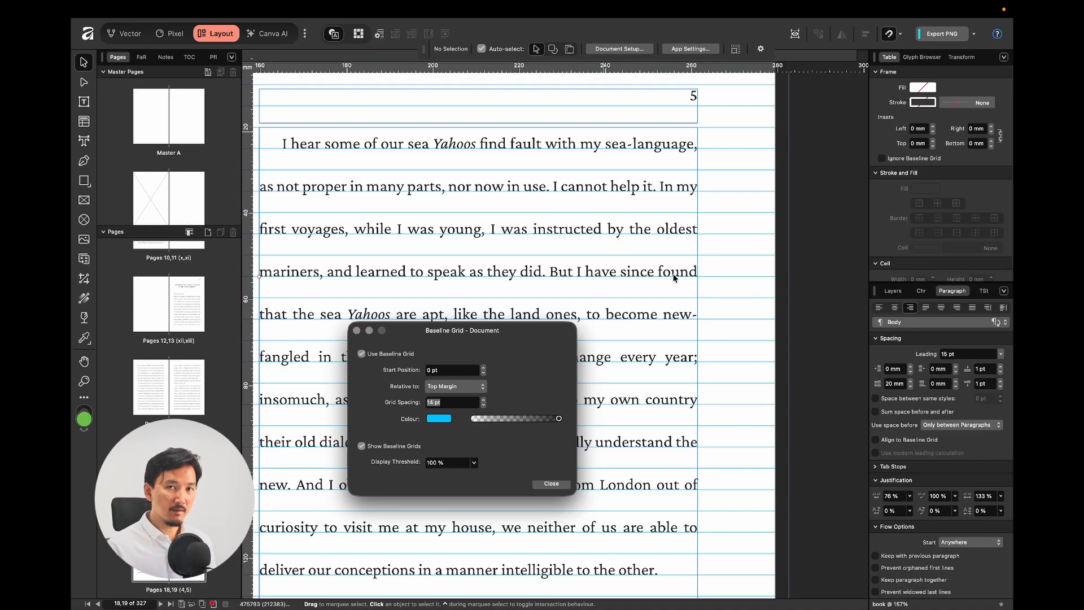
- Inspect the text line spacing in preview mode, and return to the view with the baseline grid
key(ctrl+w)
scroll(726, 288, down, 4)
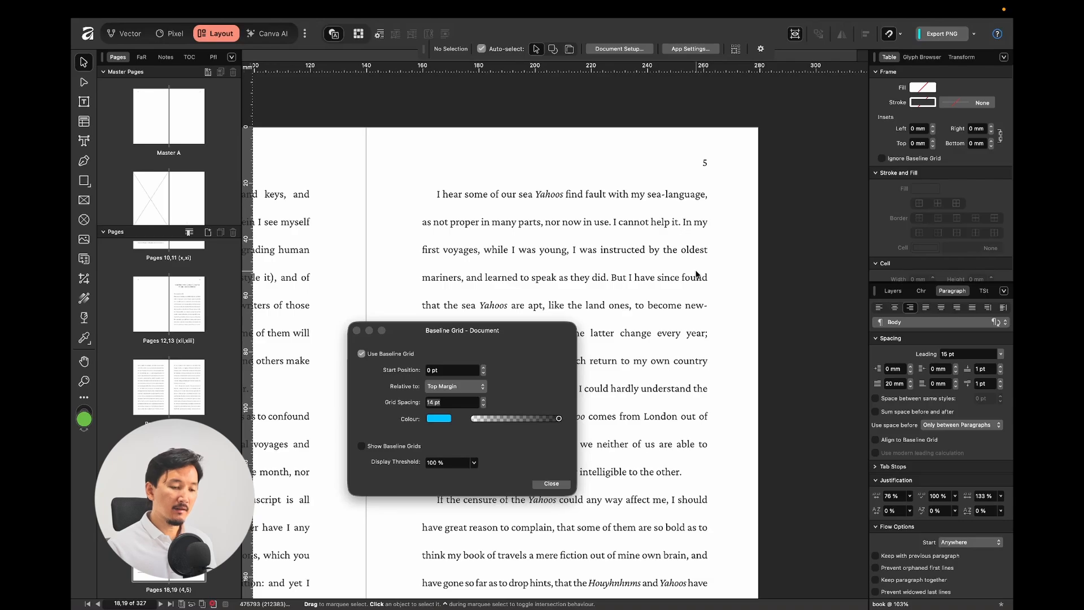
key(ctrl+w)
scroll(696, 275, up, 3)
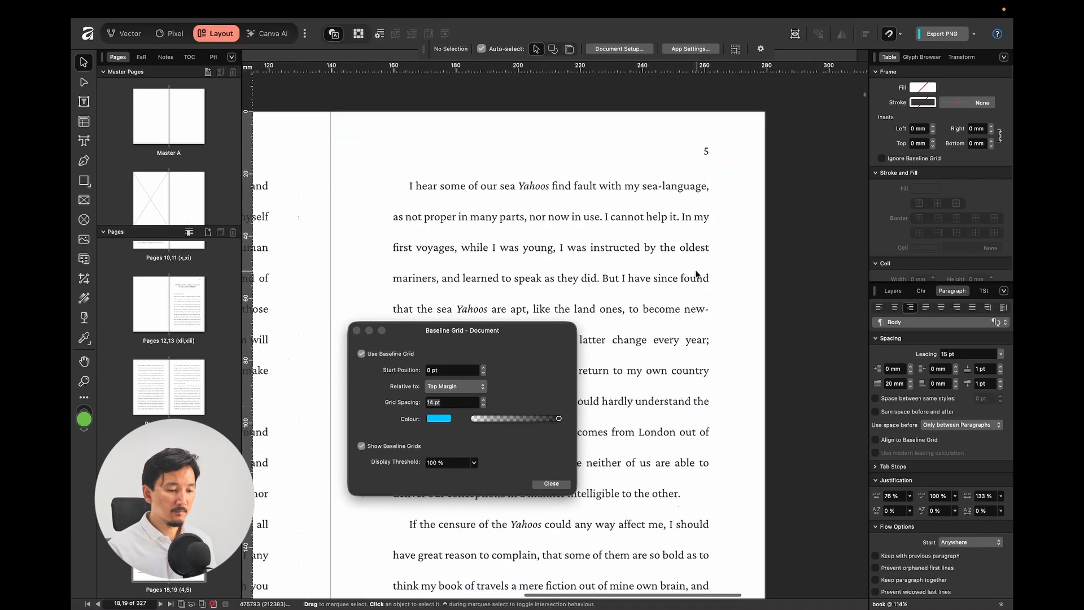
- Increase the baseline grid spacing in 1 pt increments up to 20 pt, comparing the effect on the Chapter I text
click(458, 403)
key(Up)
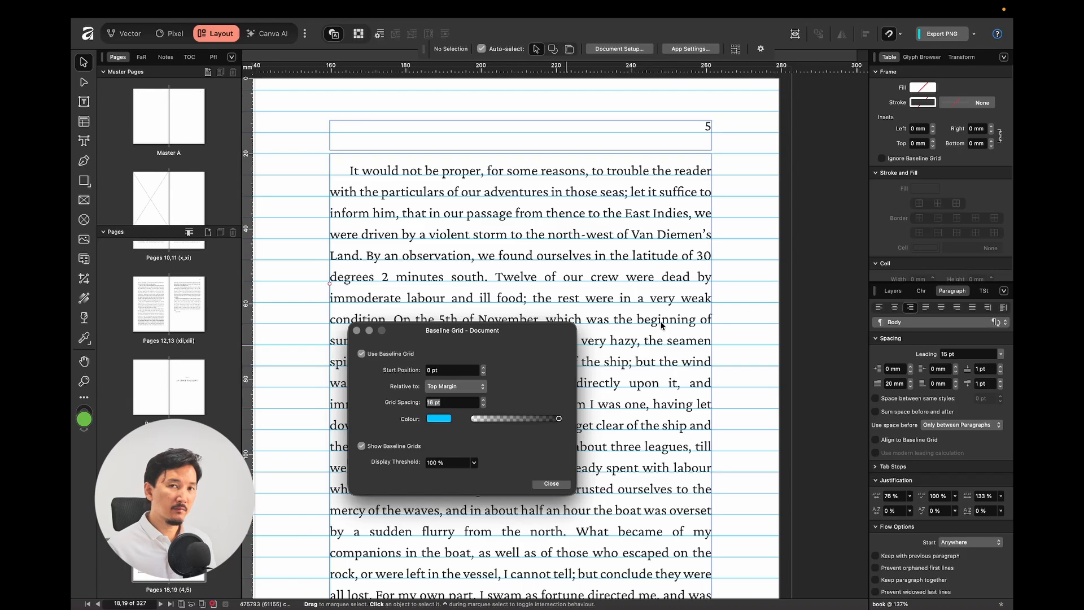
key(Up)
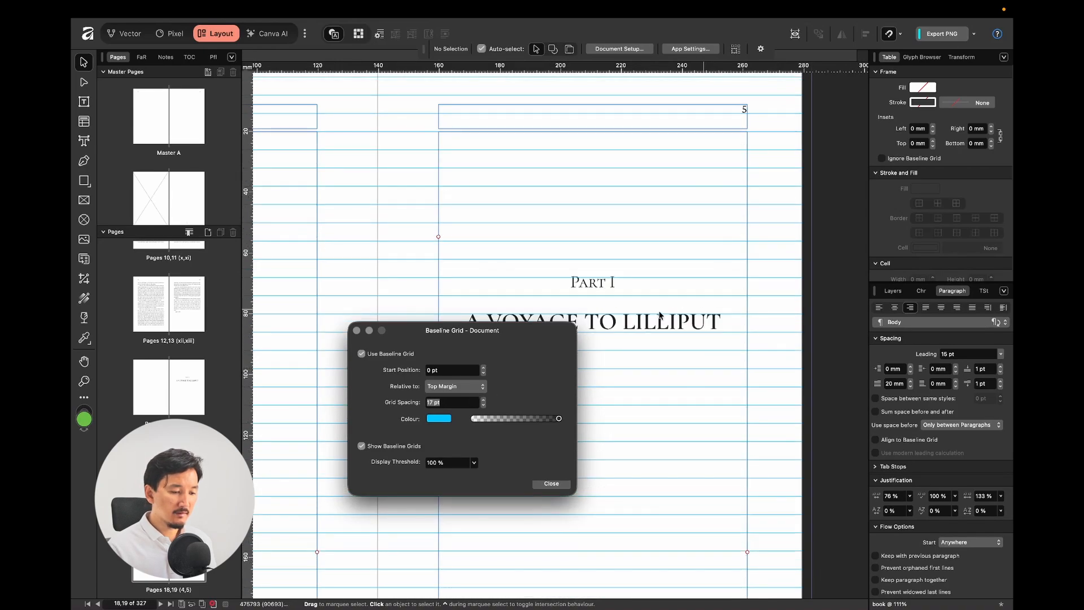
scroll(672, 316, down, 15)
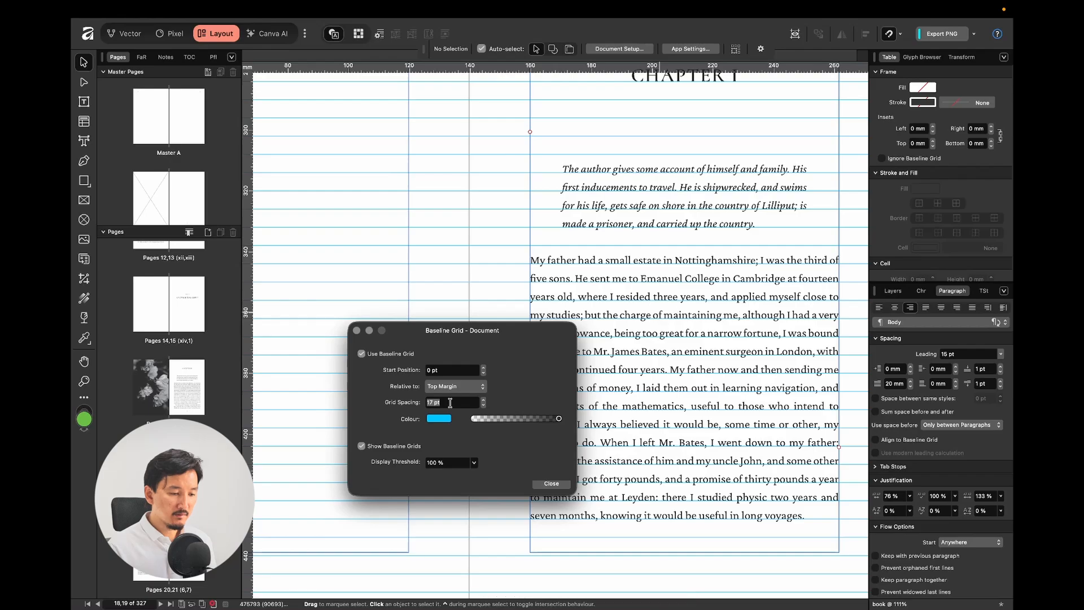
key(Up)
key(Up)
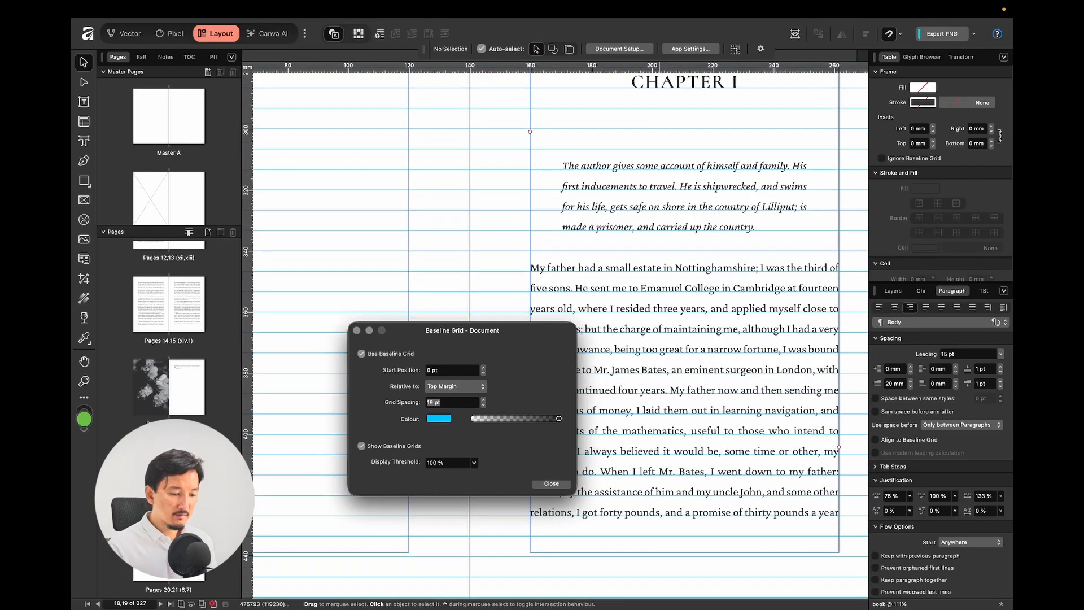
key(Up)
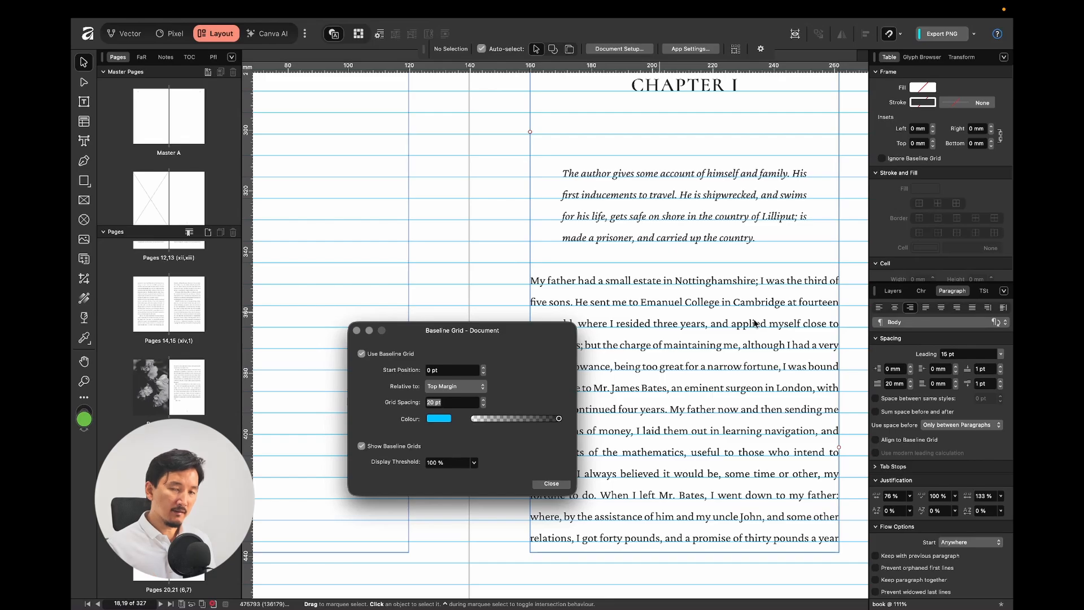
- Select body text below the Chapter I heading to check its leading and baseline grid alignment
double_click(751, 323)
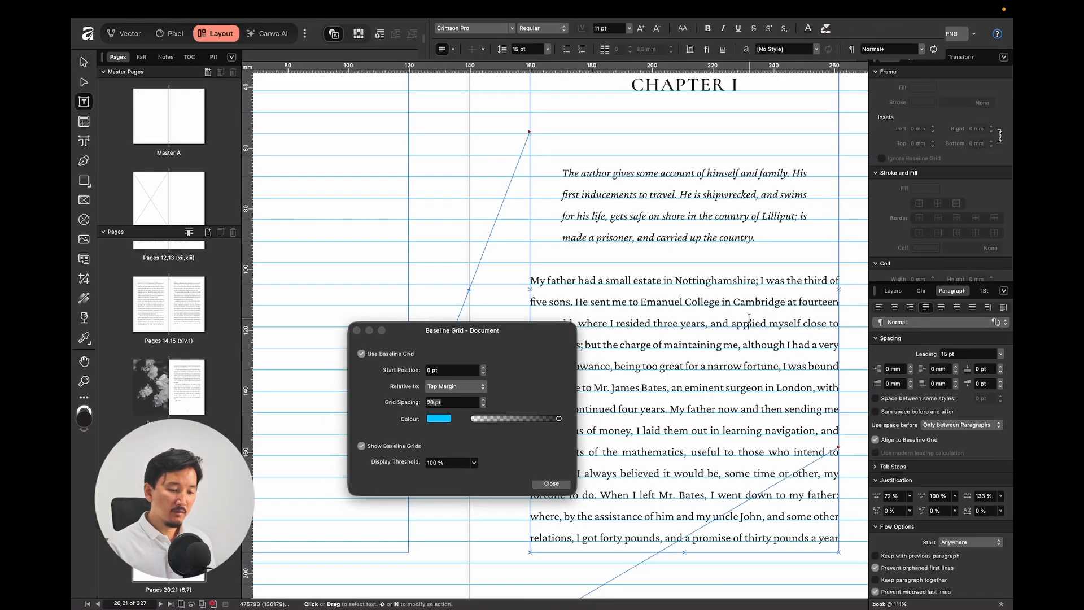
drag(750, 324, 793, 416)
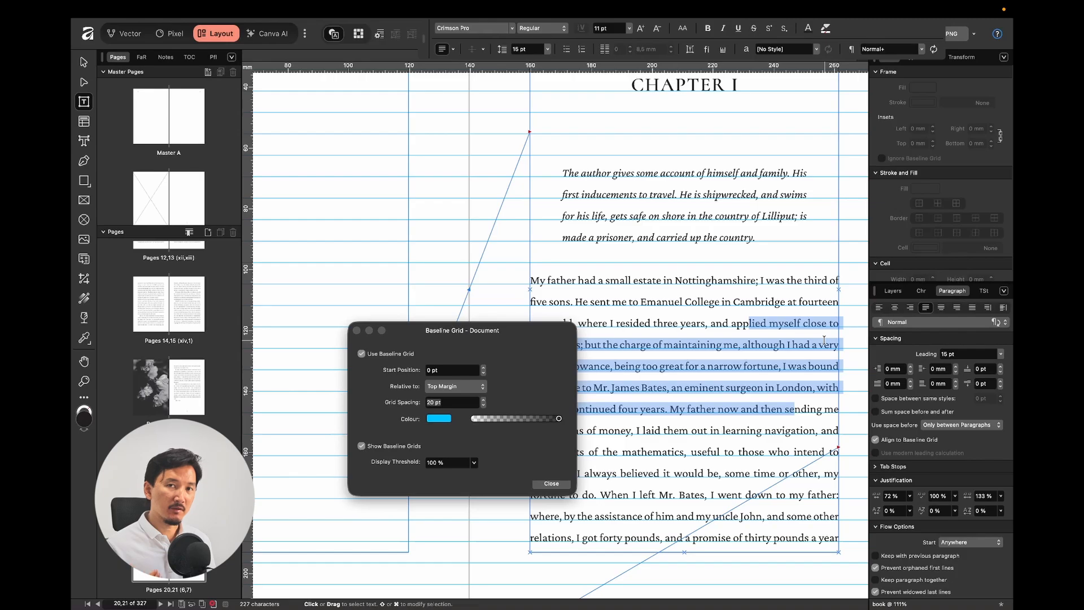
click(622, 343)
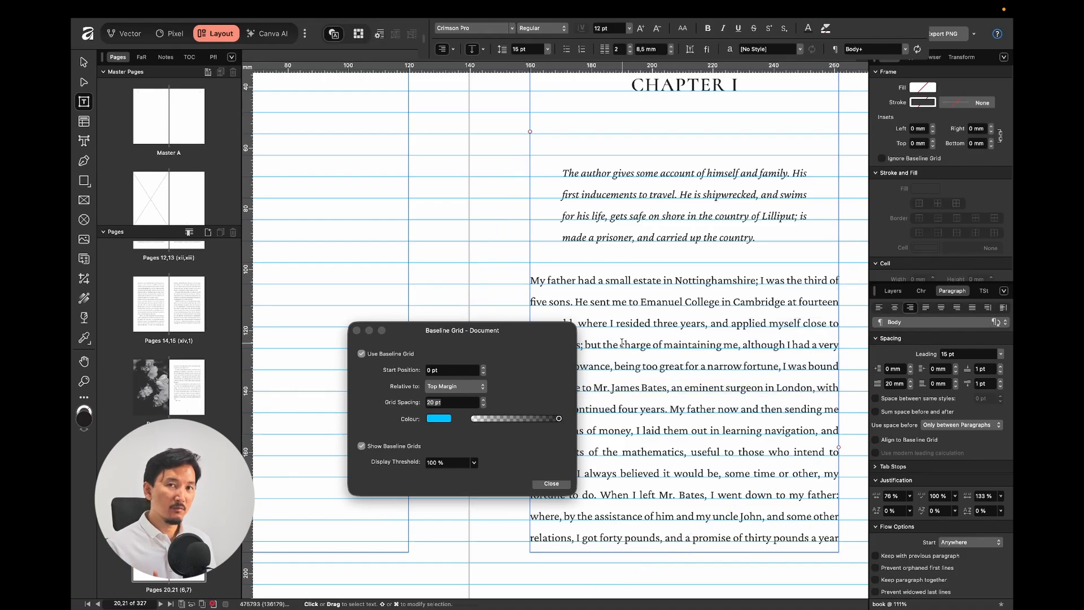
drag(708, 301, 715, 395)
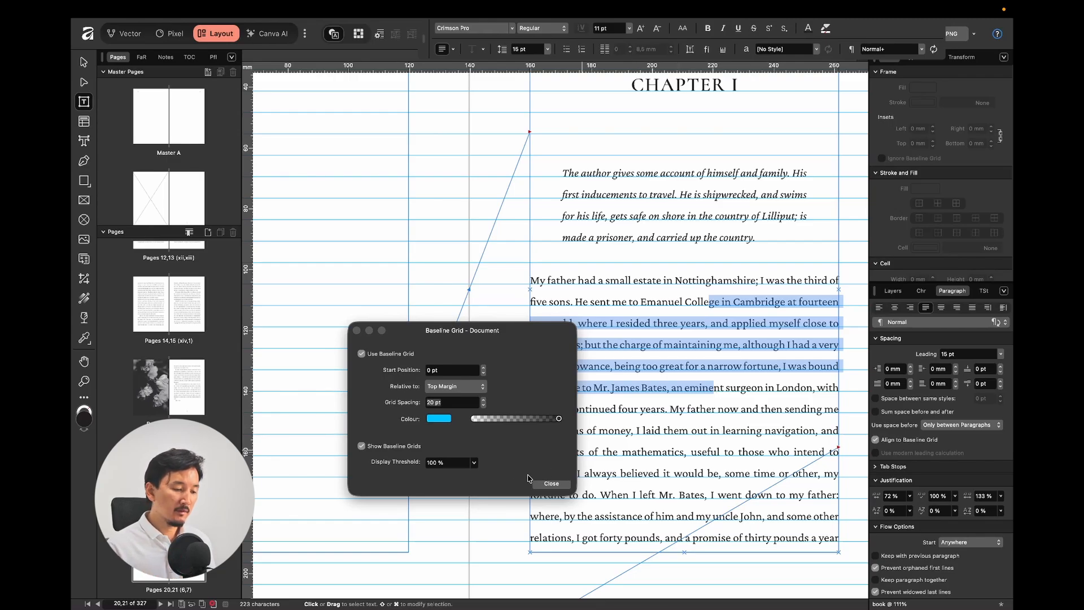
- Set the baseline grid spacing to 15 pt
double_click(437, 405)
text(15)
key(Return)
key(super+a)
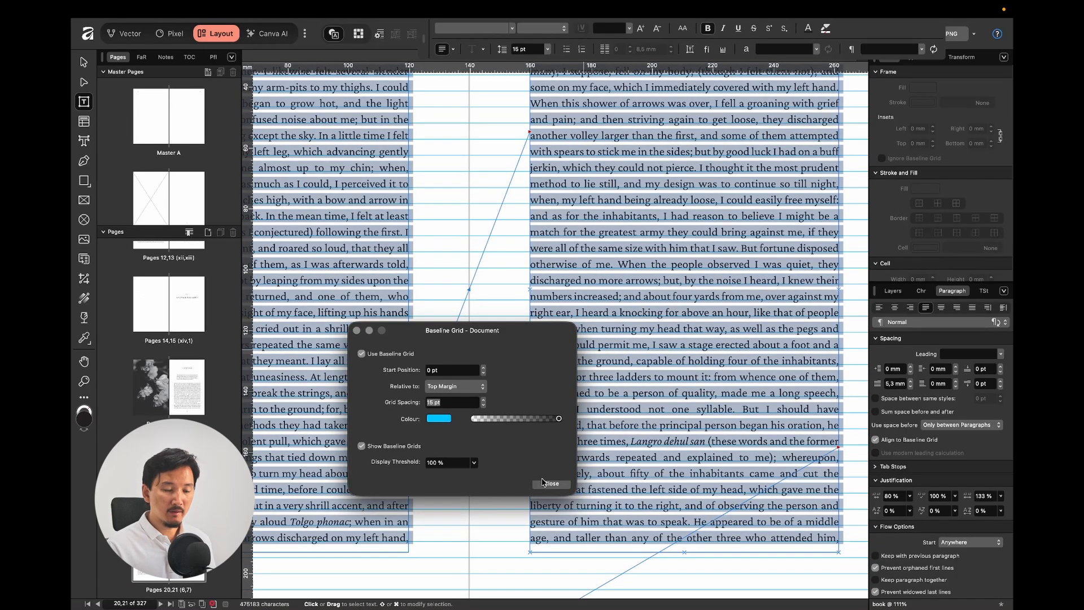
click(551, 485)
- Change the baseline grid colour to magenta and switch Show Baseline Grids off and on again
click(440, 420)
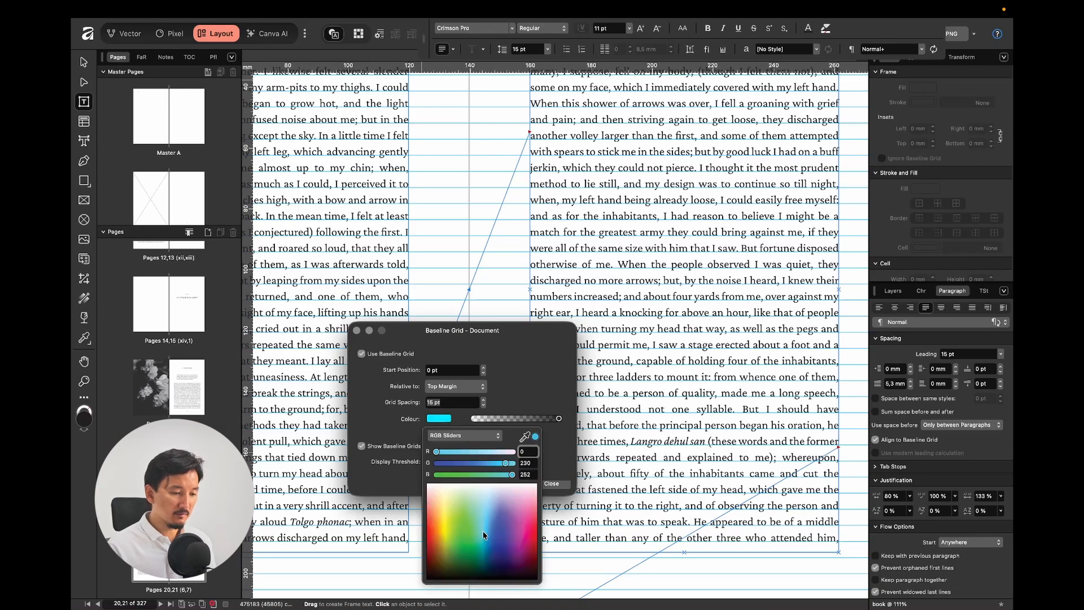
click(523, 547)
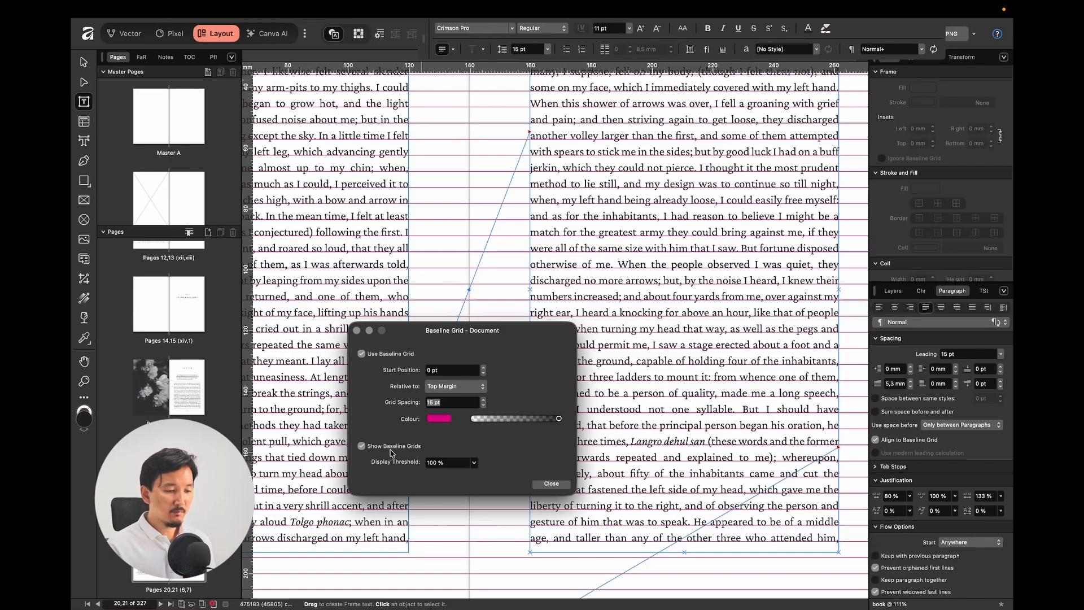
click(362, 446)
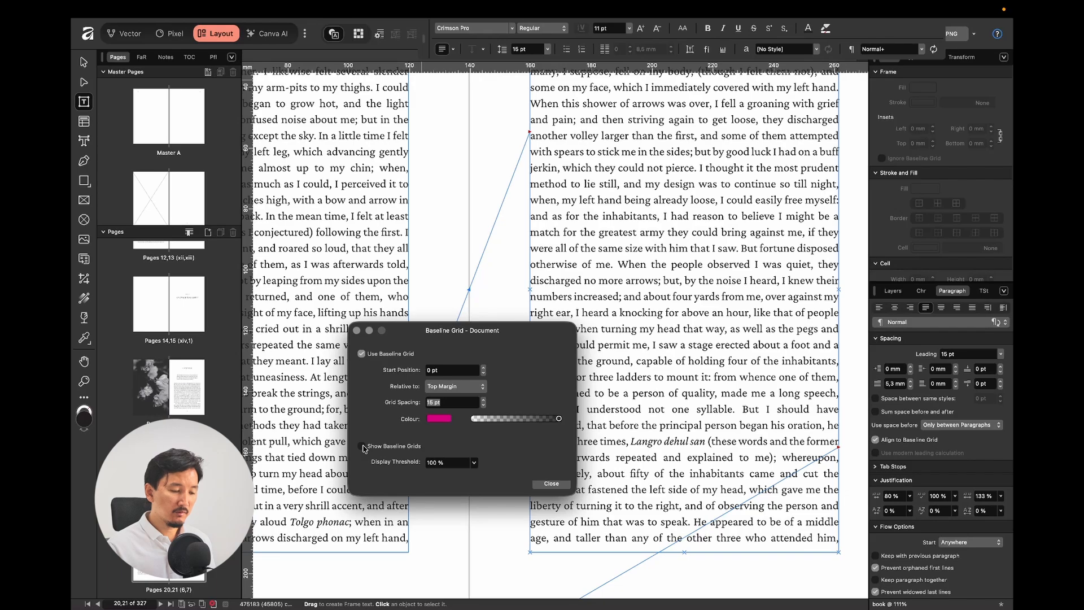
click(362, 446)
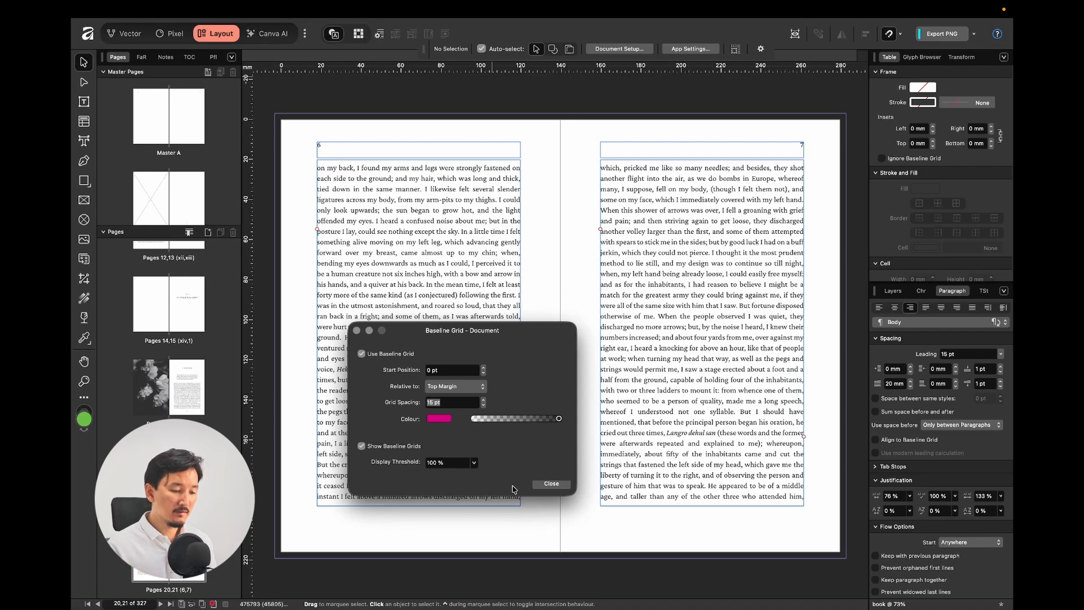
- Close the baseline grid settings and set the view of pages 6 and 7 to 100% zoom
click(551, 484)
scroll(570, 205, down, 5)
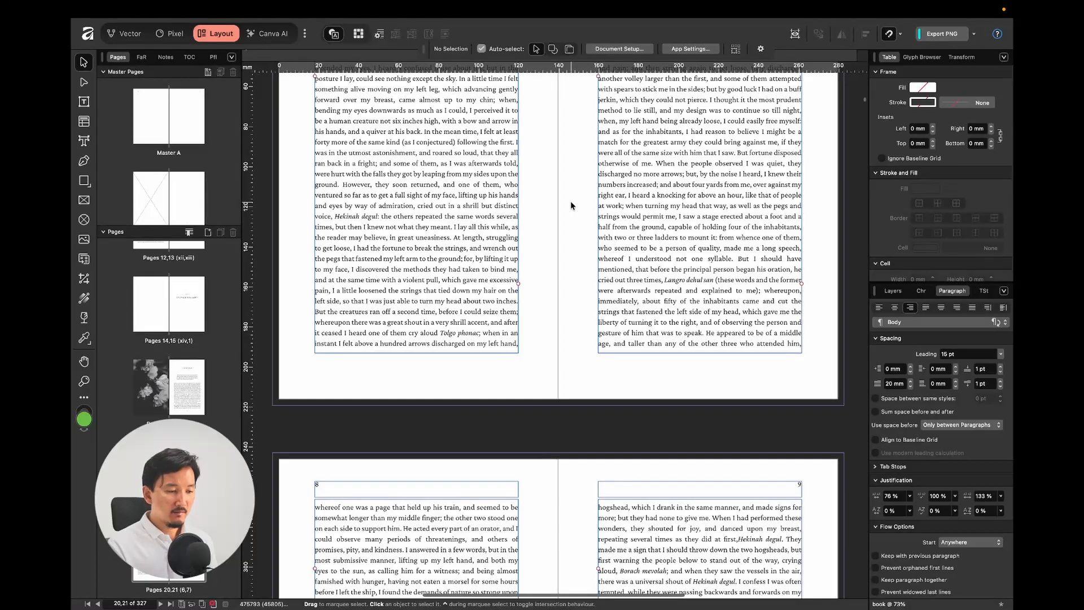
scroll(571, 202, up, 5)
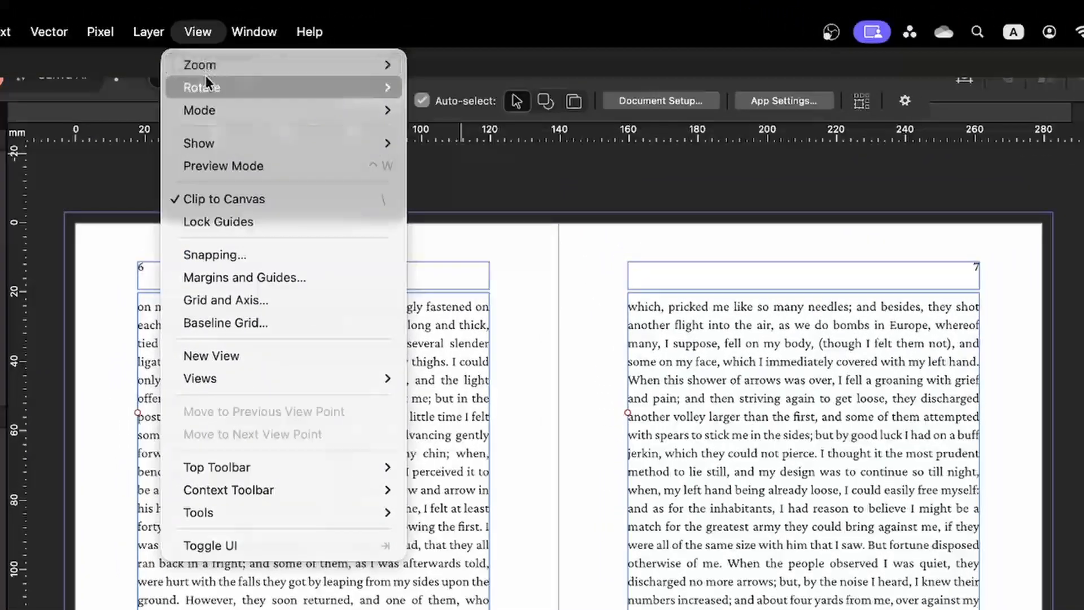
mouse_move(237, 61)
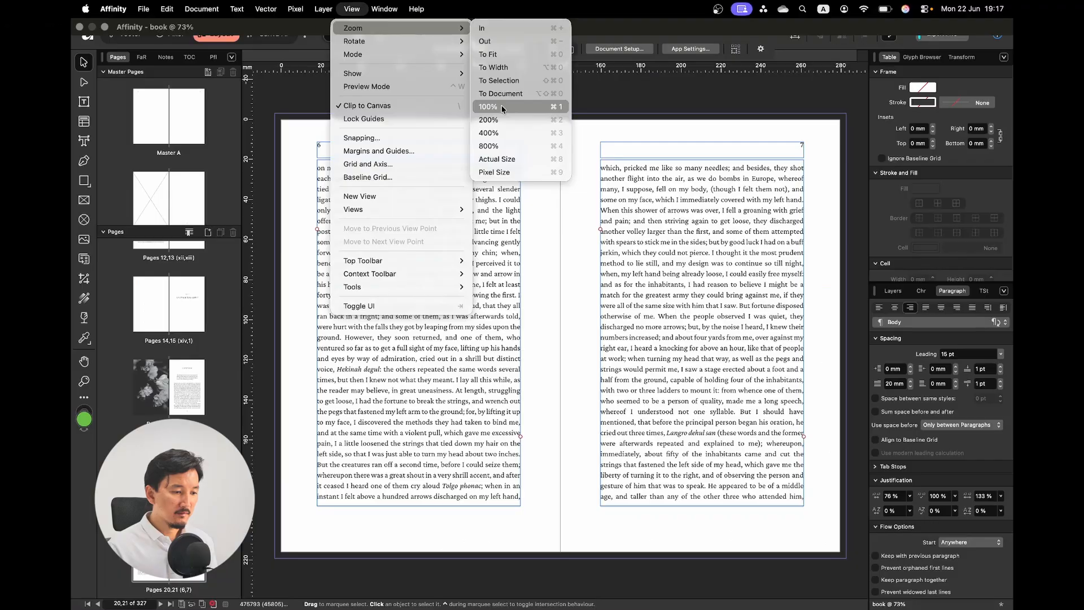
click(476, 180)
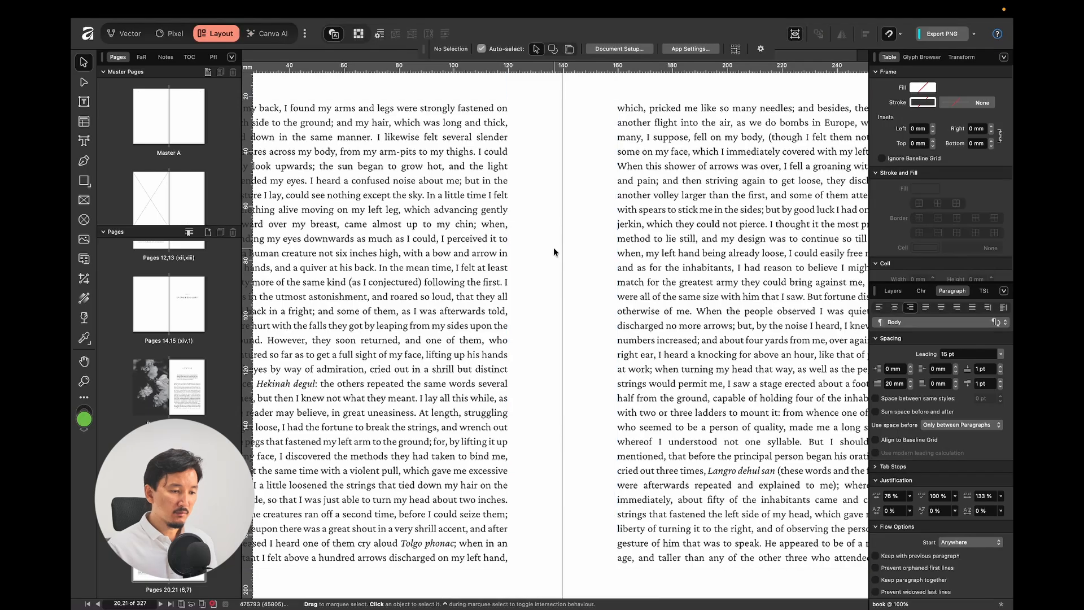
- Compare pages 6 and 7 at zoom levels above and below 100% to examine the baseline grid's display threshold
scroll(553, 249, up, 2)
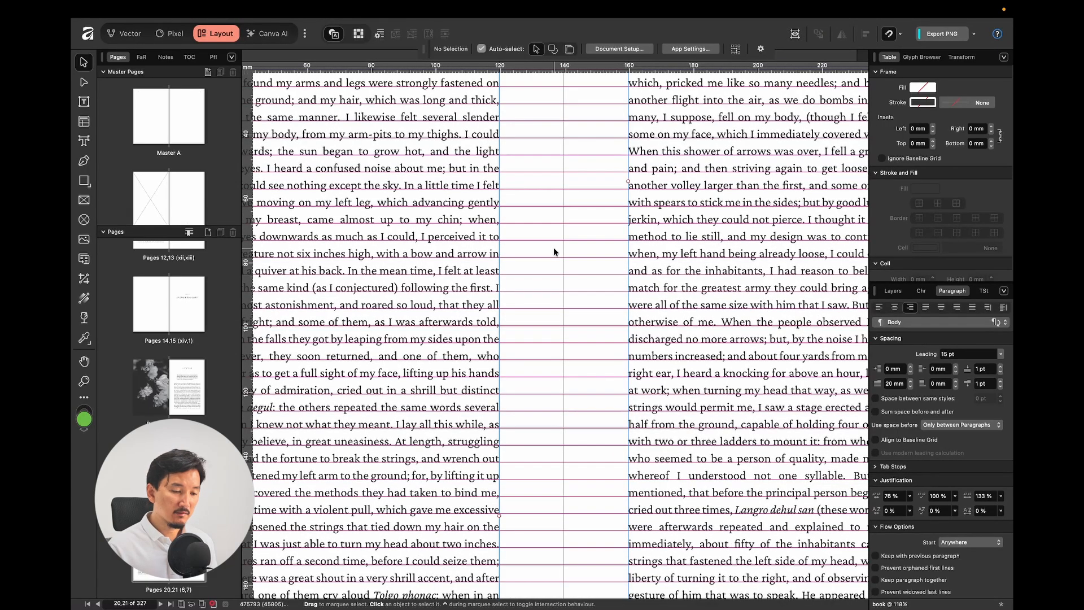
scroll(554, 252, down, 2)
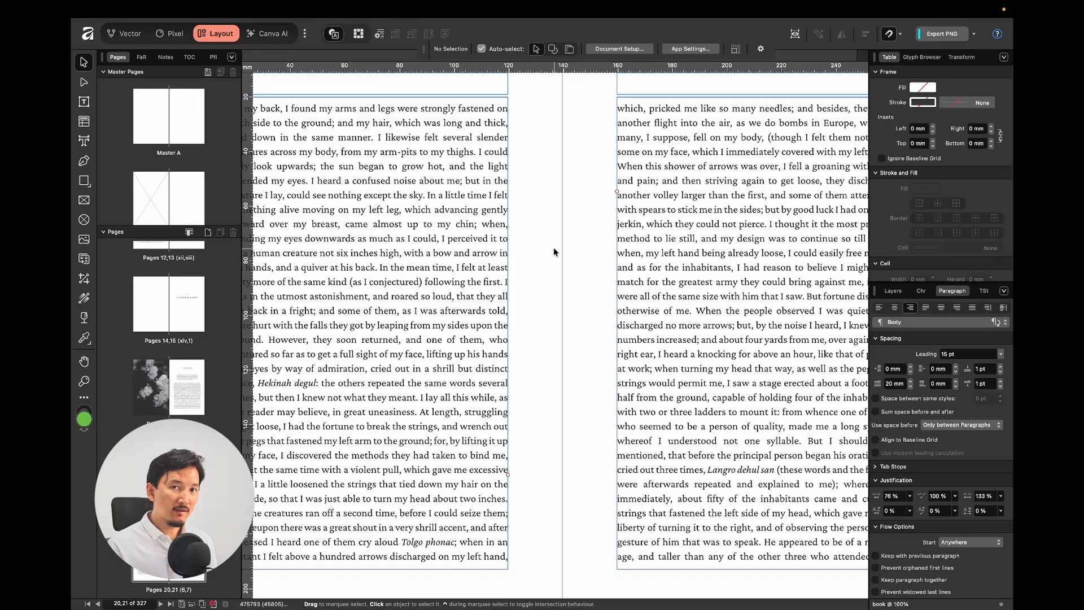
scroll(553, 252, up, 2)
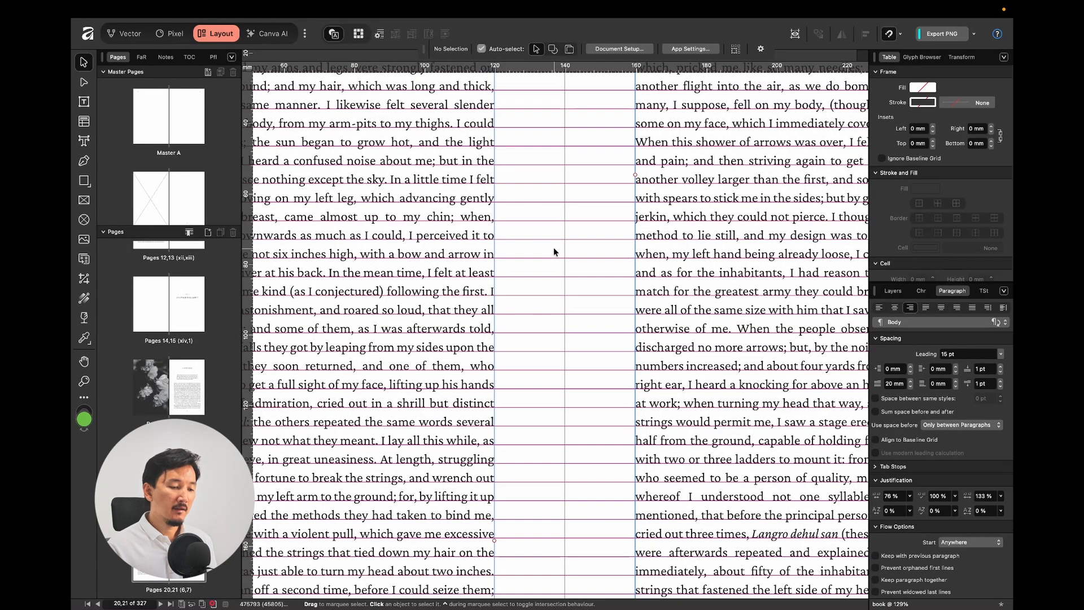
scroll(554, 252, down, 3)
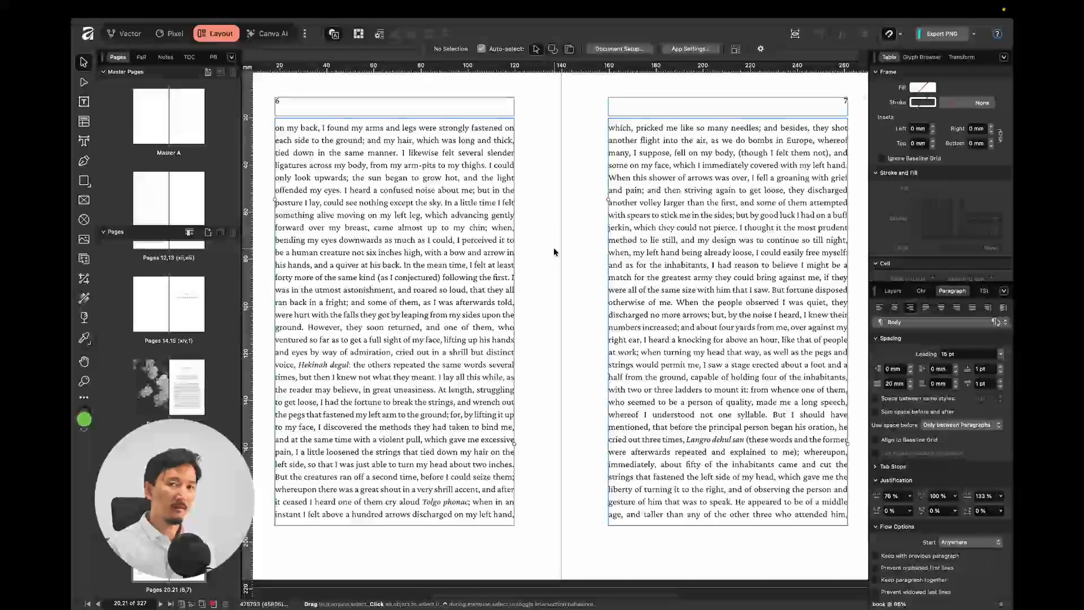
scroll(553, 252, down, 1)
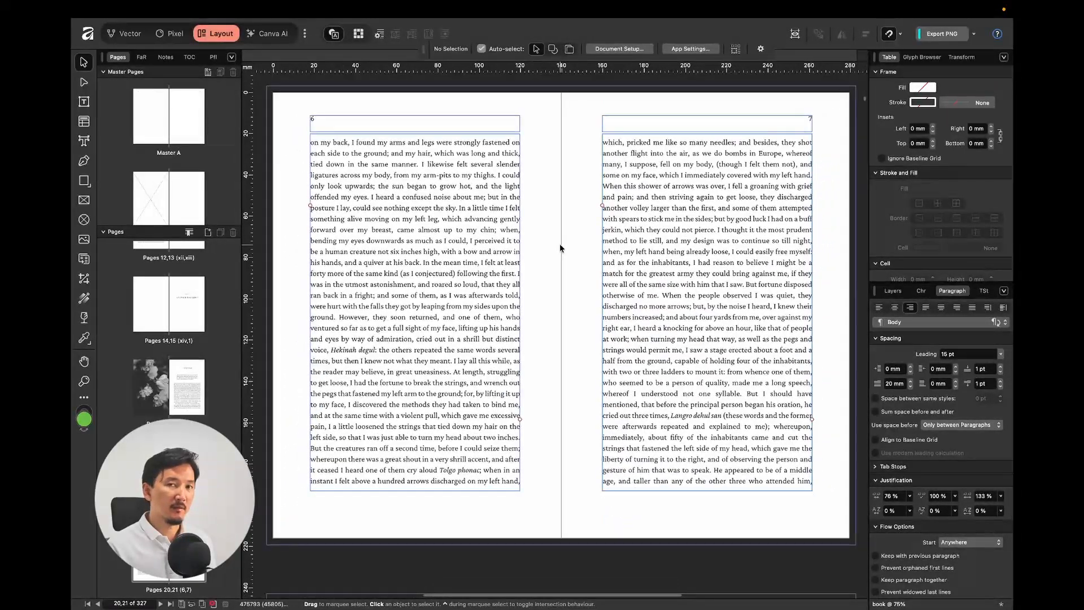
scroll(560, 248, down, 1)
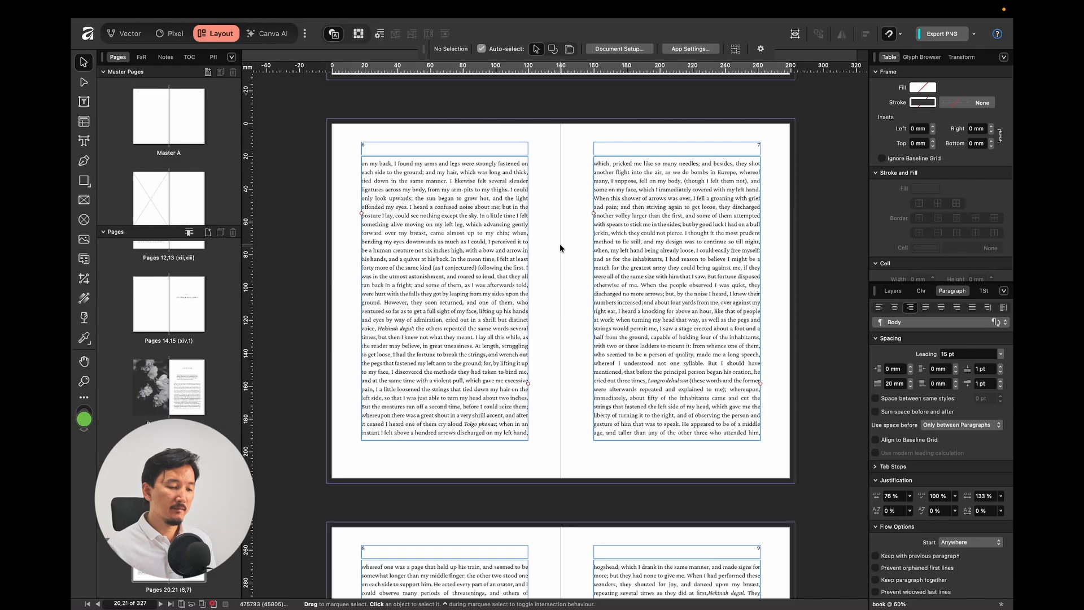
scroll(561, 247, up, 1)
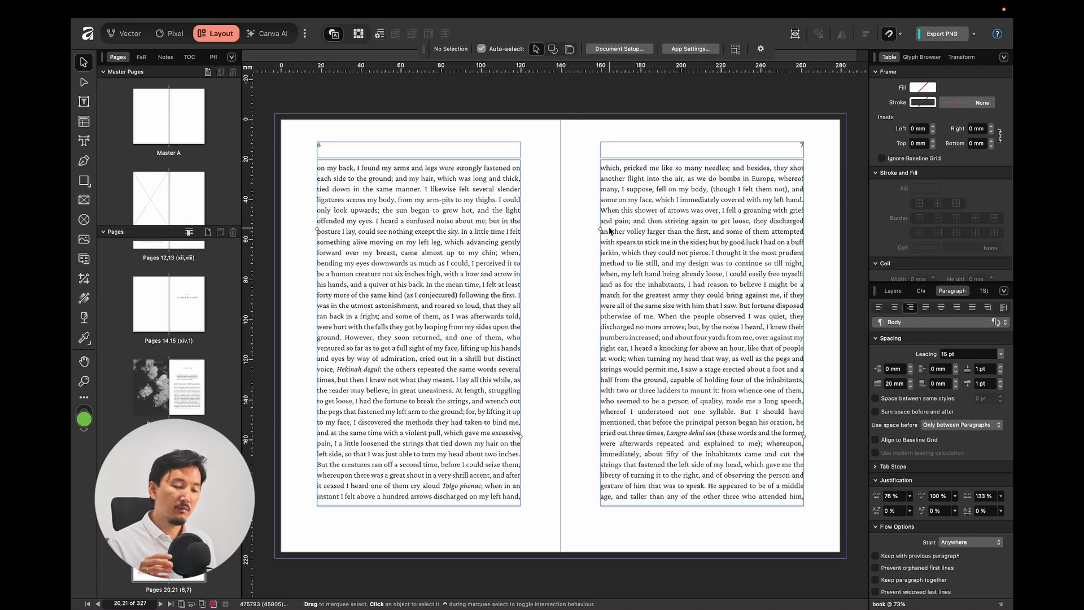
- Select several lines of body text on page 7 to examine their baseline grid alignment, and clear the selection
scroll(609, 231, up, 5)
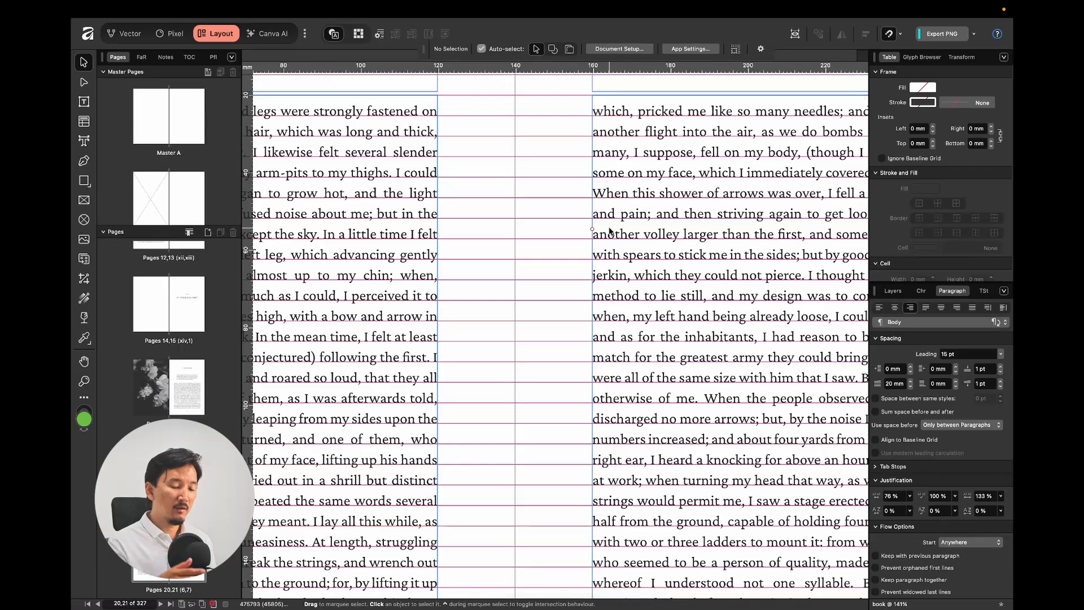
scroll(609, 230, right, 5)
scroll(609, 231, up, 1)
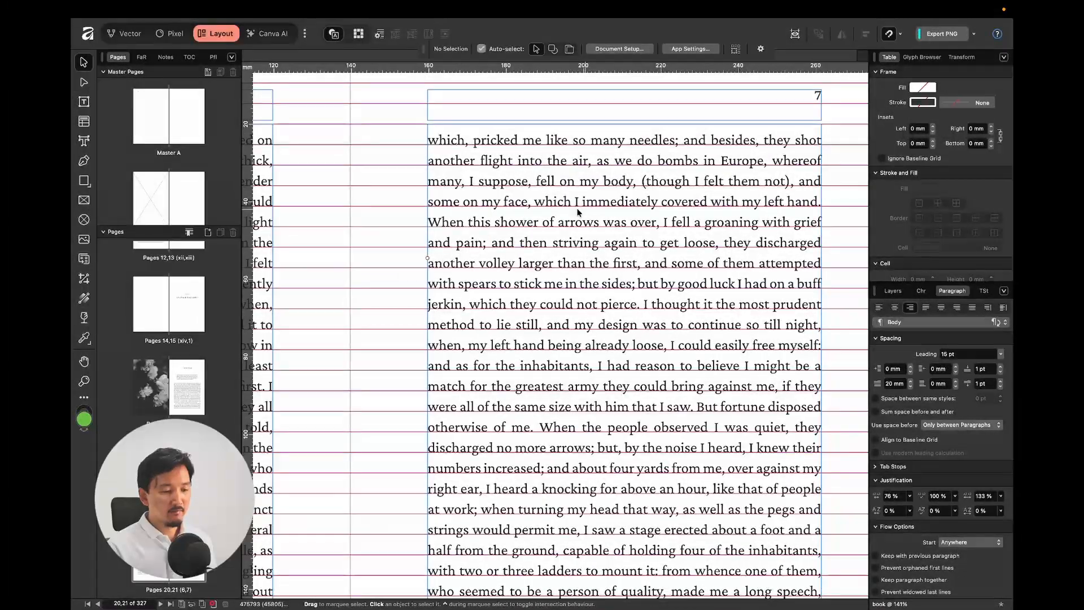
double_click(538, 204)
drag(502, 181, 647, 263)
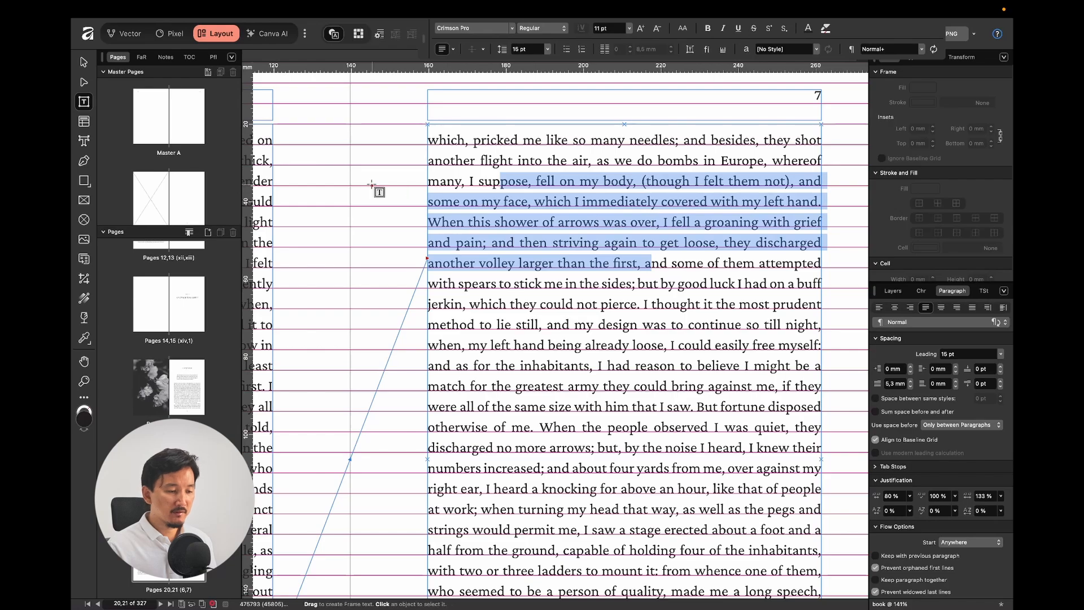
click(372, 185)
key(super+0)
click(520, 253)
click(559, 264)
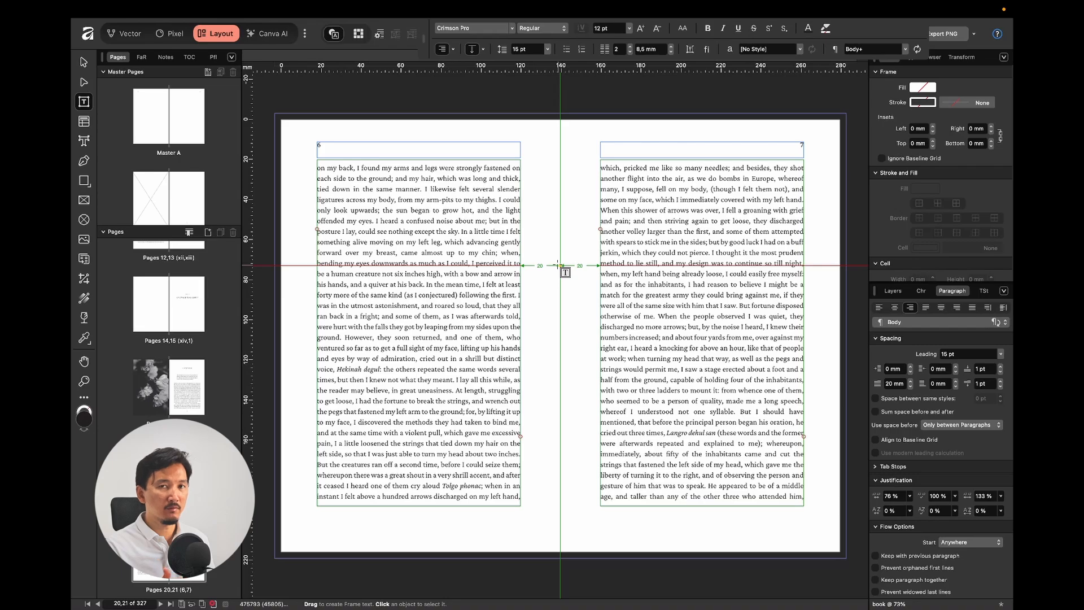
key(v)
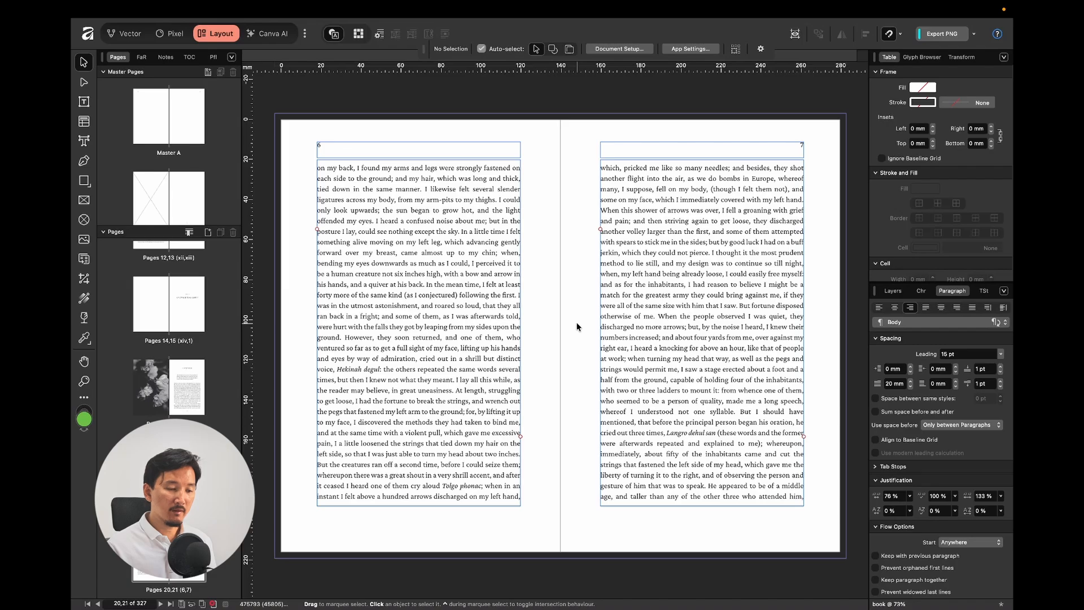
- Set the detached master text frames on pages 6 and 7 to two columns, finish editing, and compare line alignment across the columns
double_click(489, 286)
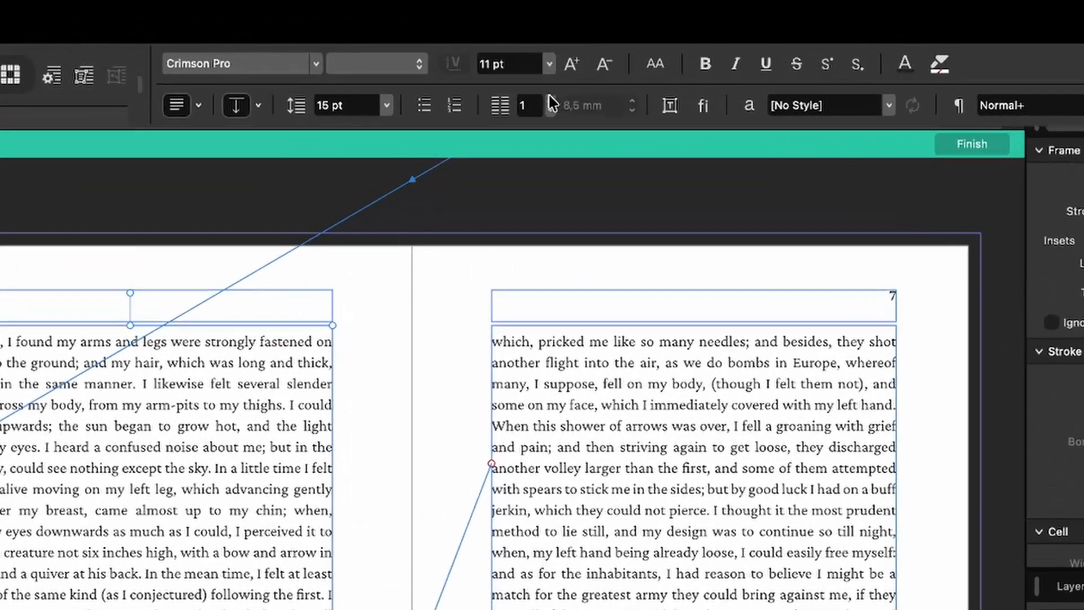
click(630, 46)
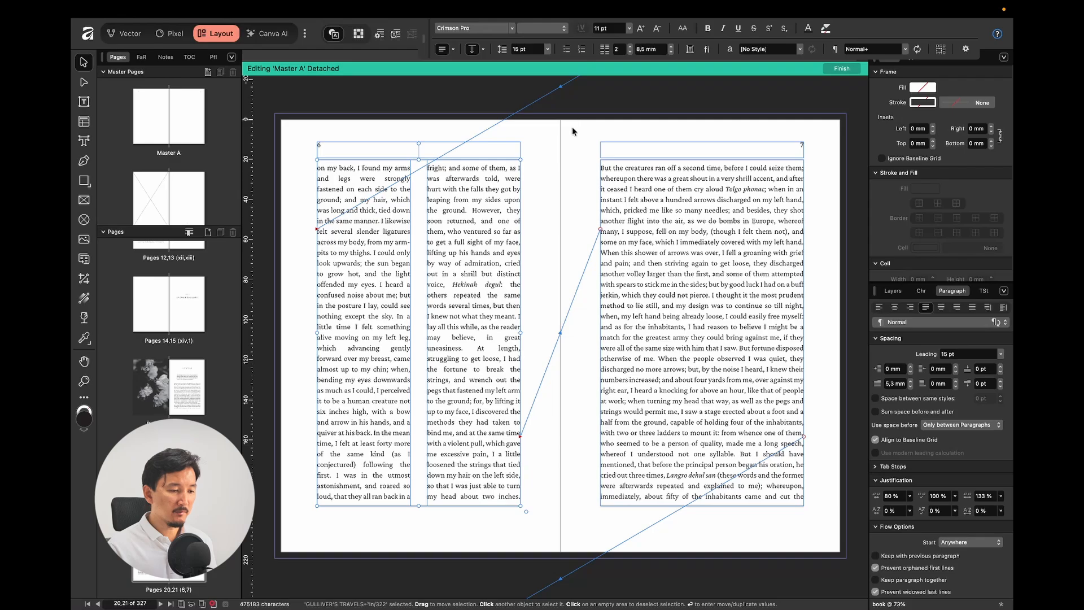
click(562, 167)
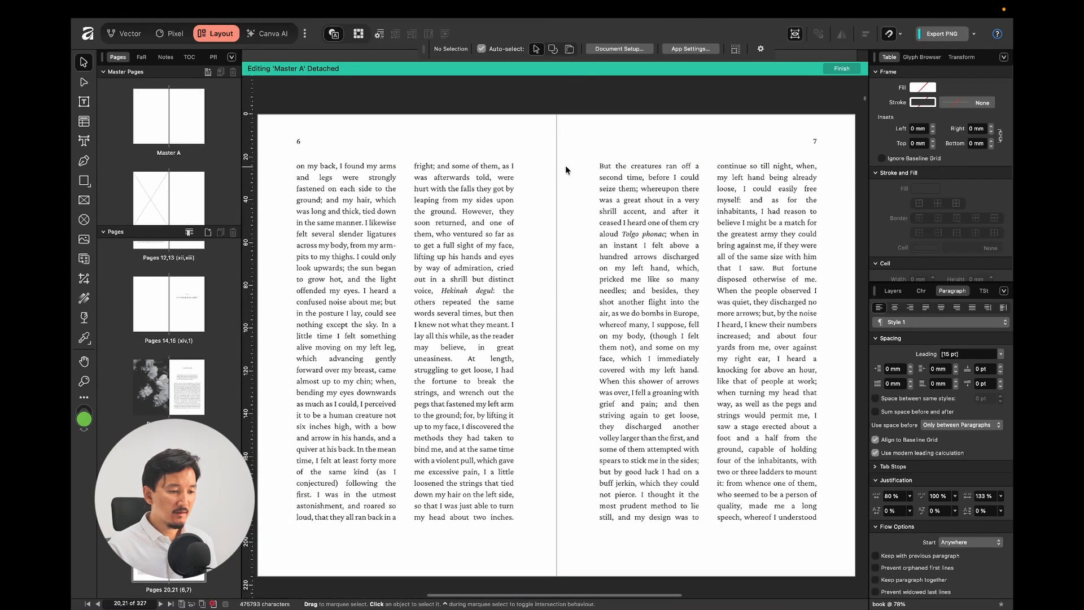
scroll(566, 168, up, 2)
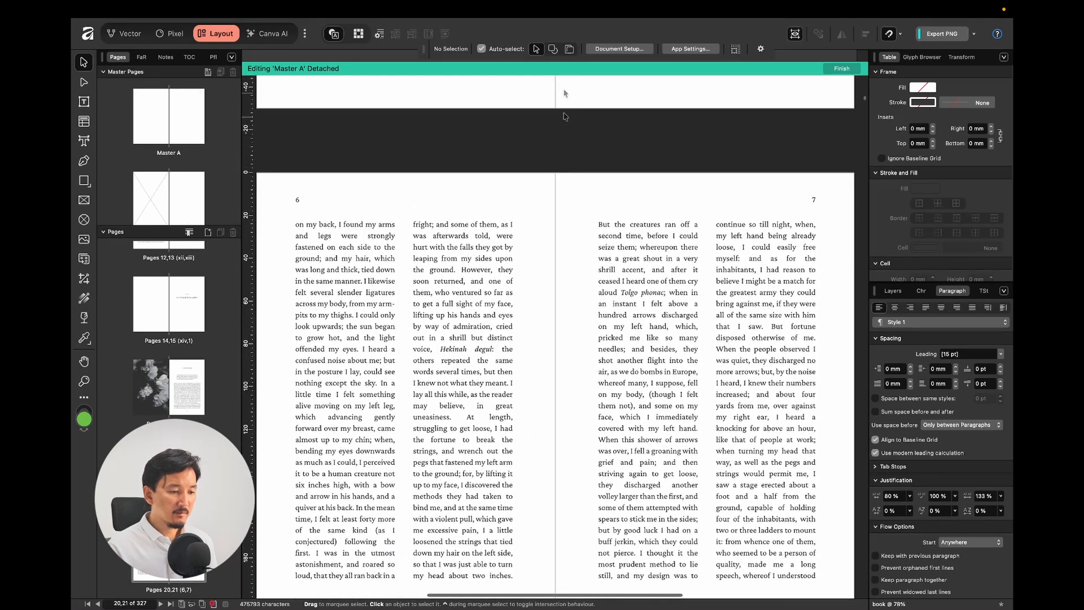
click(565, 93)
scroll(564, 207, down, 1)
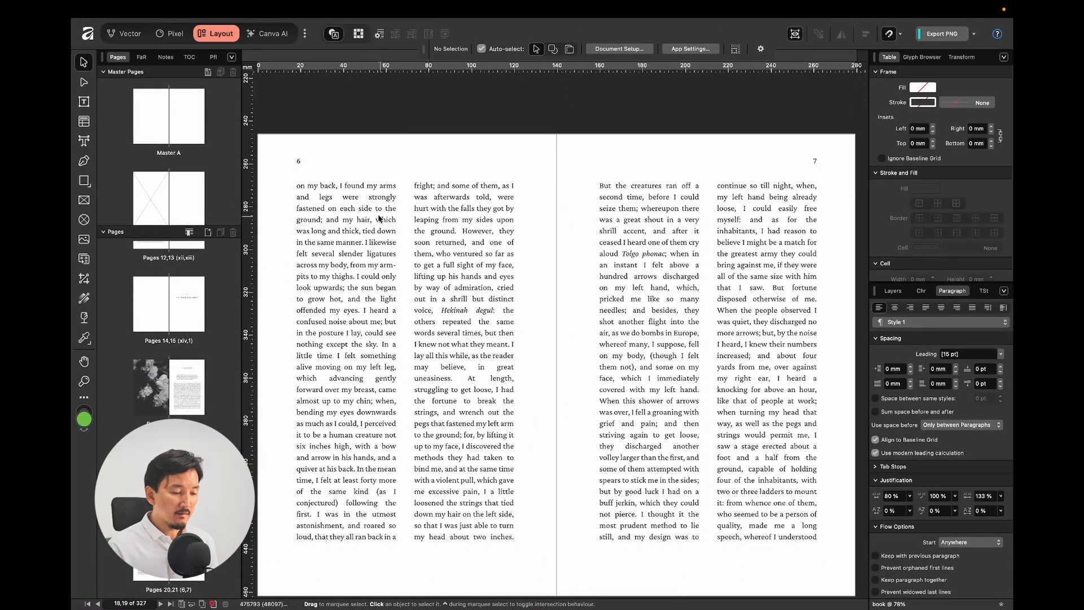
scroll(378, 207, up, 3)
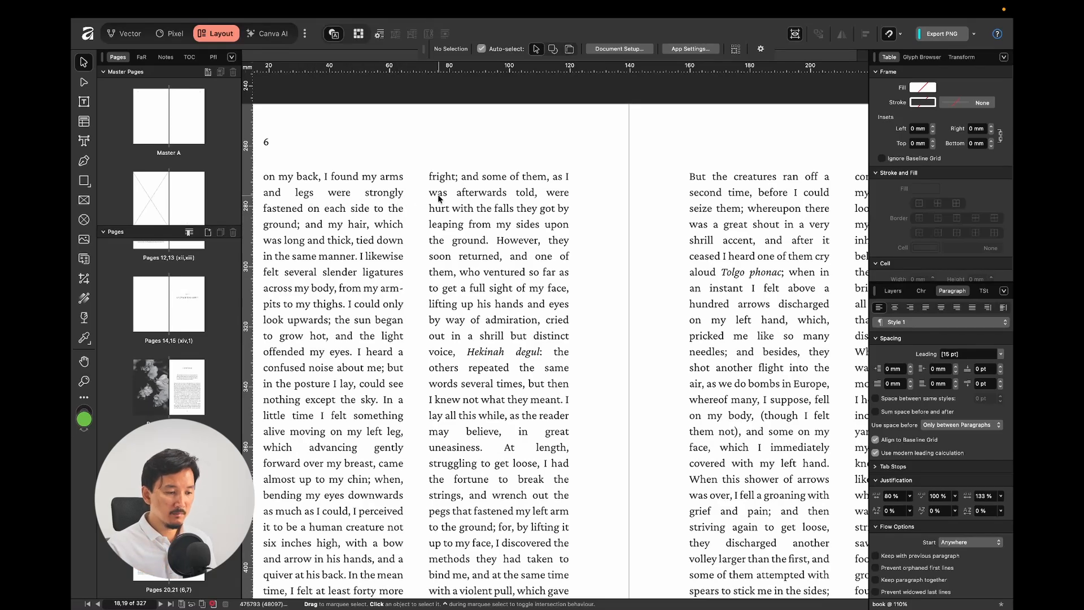
scroll(703, 200, right, 2)
scroll(702, 200, right, 1)
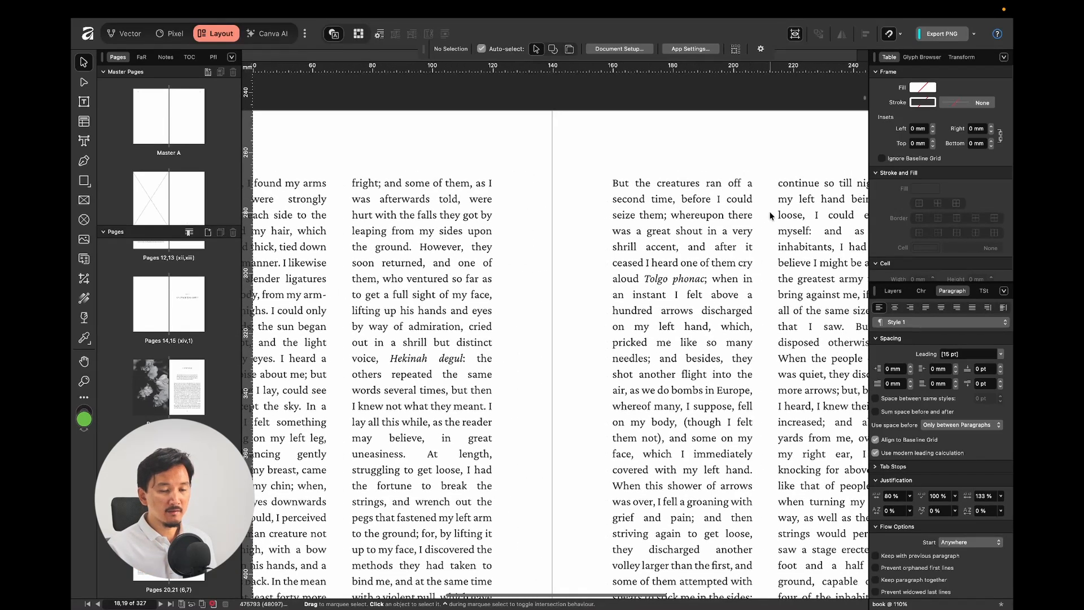
scroll(772, 216, down, 5)
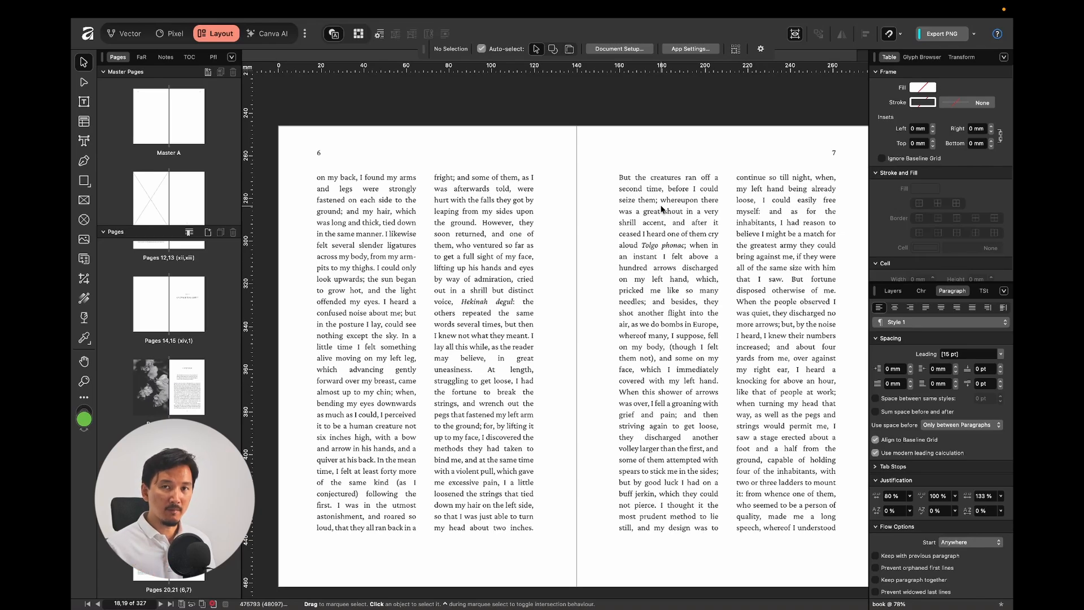
- Turn off Align to Baseline Grid for the CHAPTER I heading and examine its position against the grid lines
scroll(660, 205, up, 10)
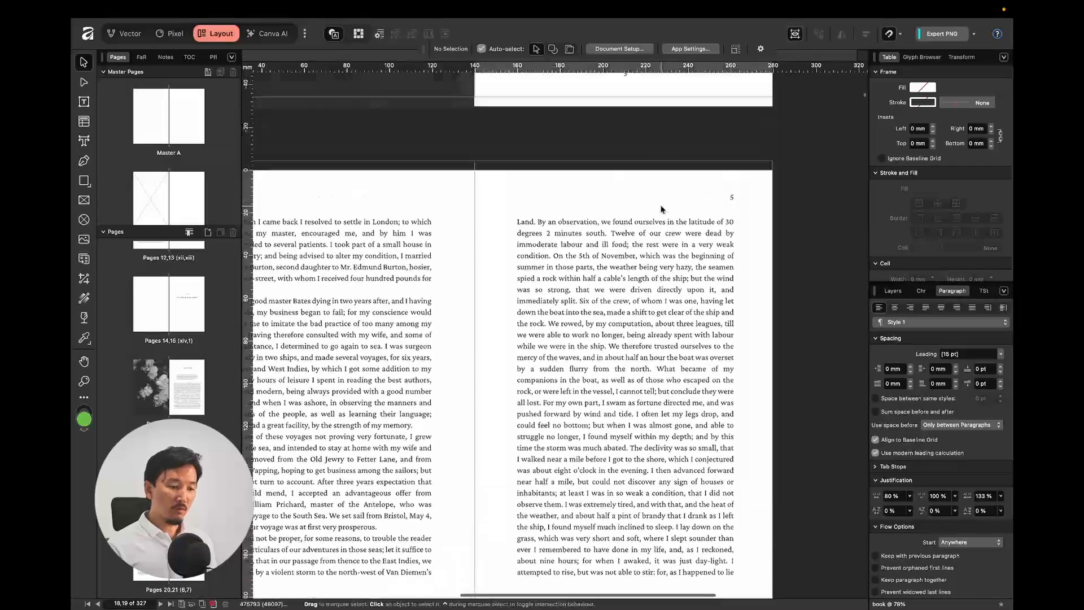
scroll(662, 209, up, 10)
double_click(612, 265)
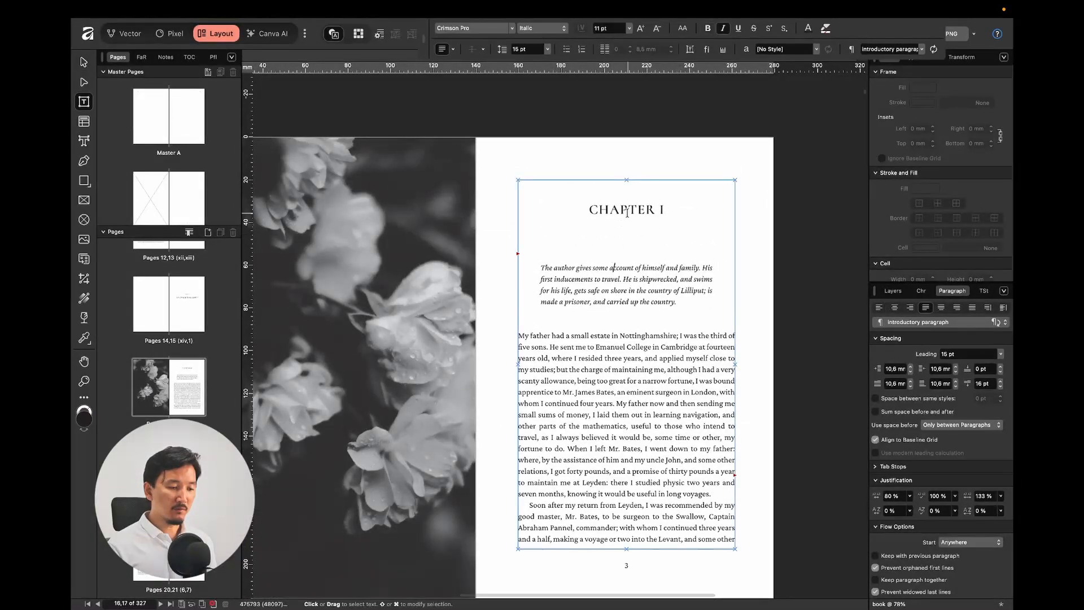
scroll(627, 212, up, 5)
drag(588, 210, 700, 210)
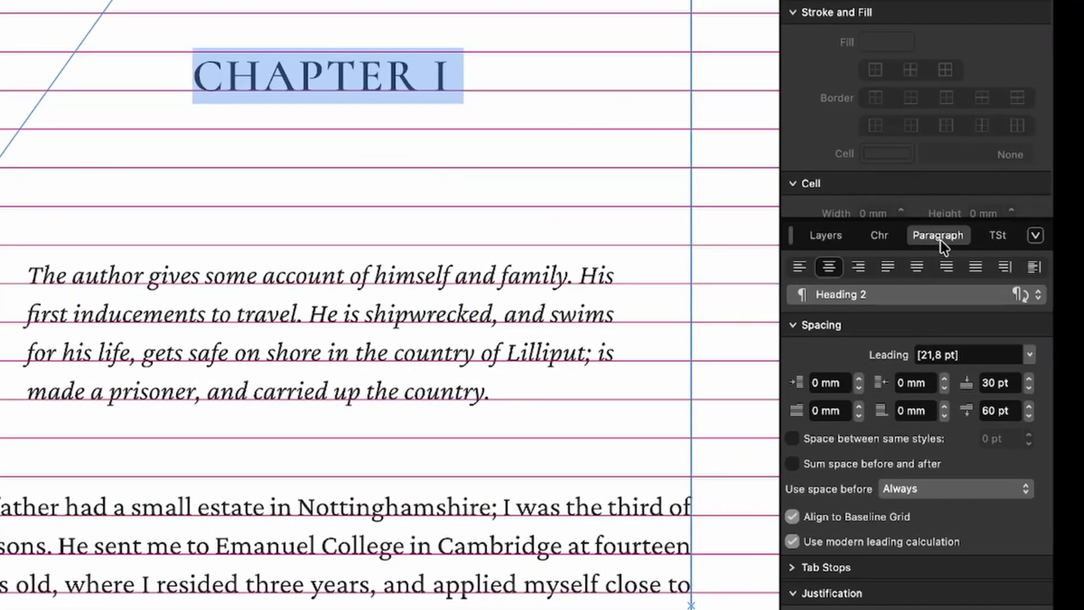
click(855, 520)
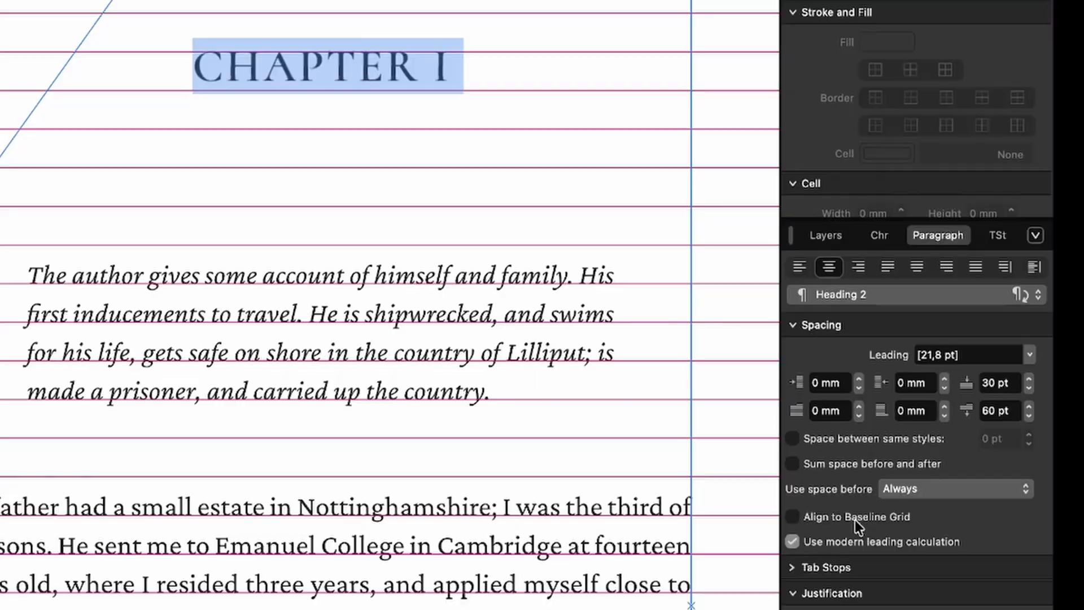
scroll(488, 56, up, 5)
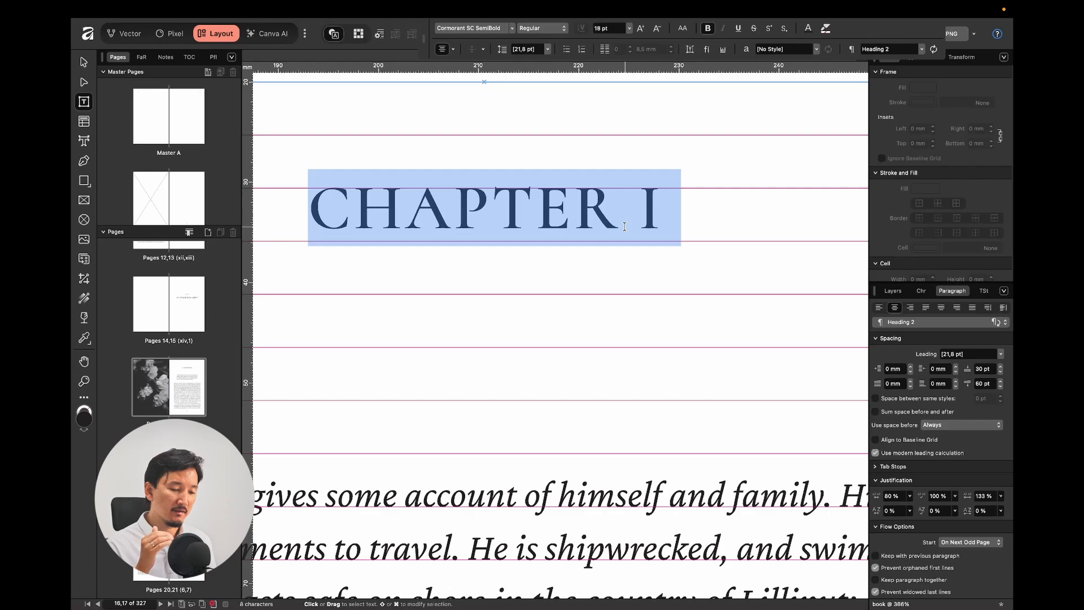
scroll(625, 226, down, 5)
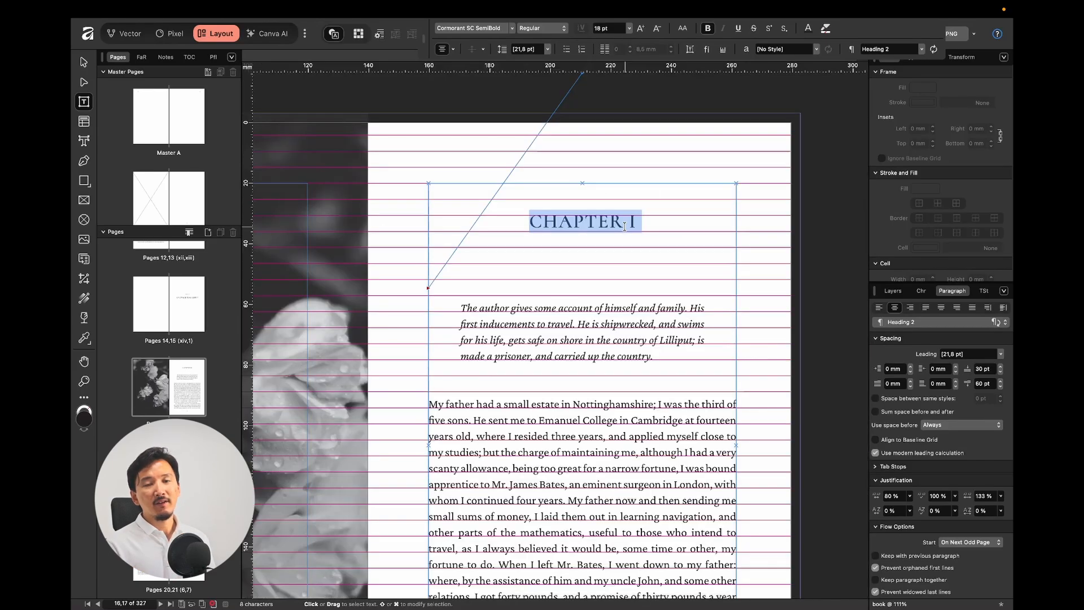